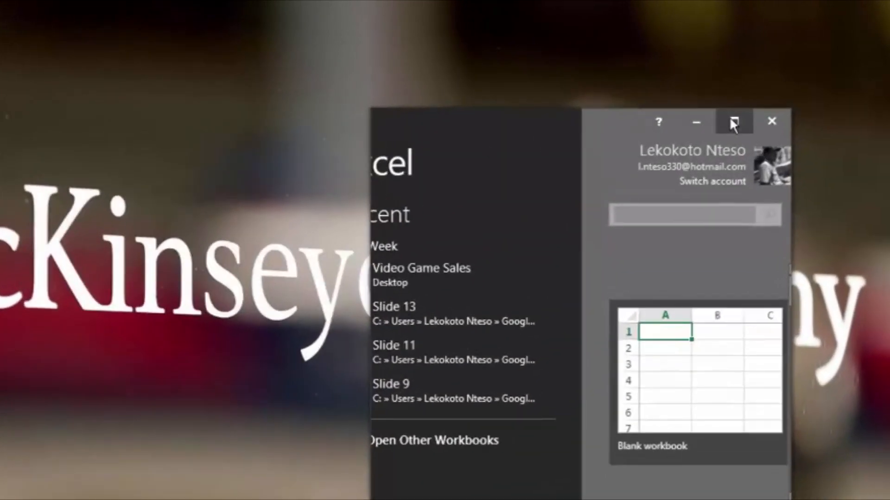
Step: Create a blank workbook and enter the column heading "Student Number" in cell A1
left_click(732, 120)
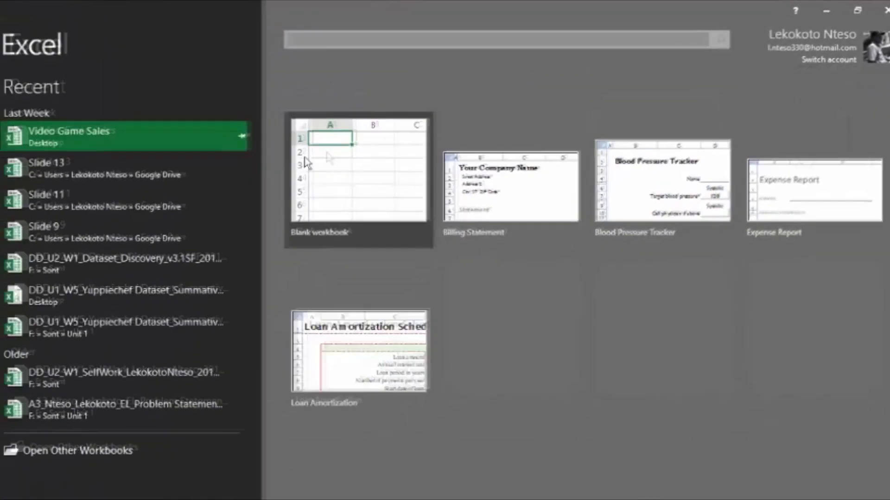
left_click(374, 159)
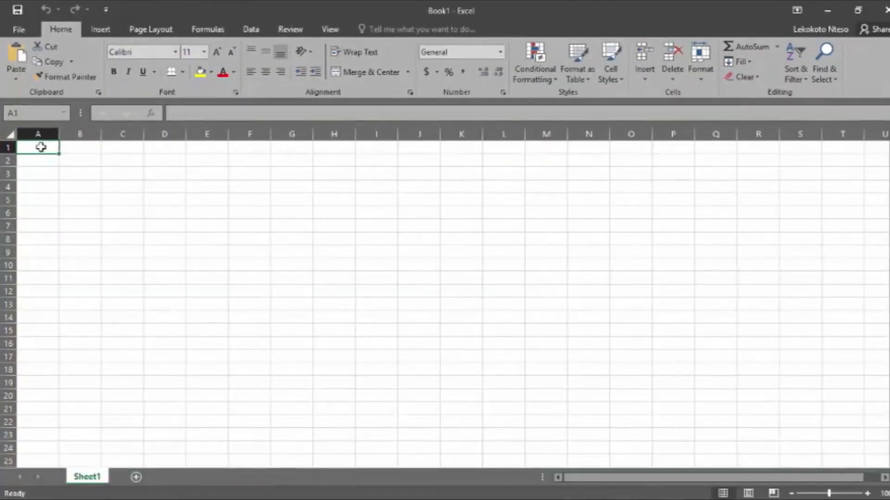
type("Studen")
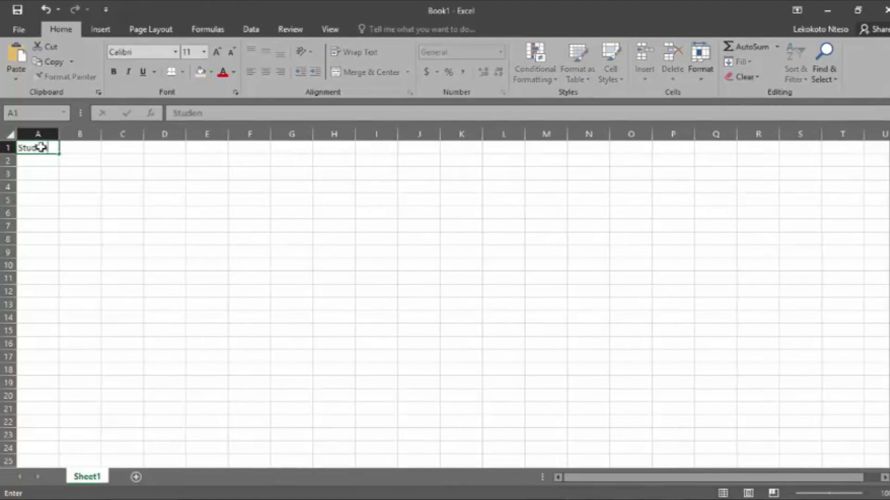
type("t Numbe")
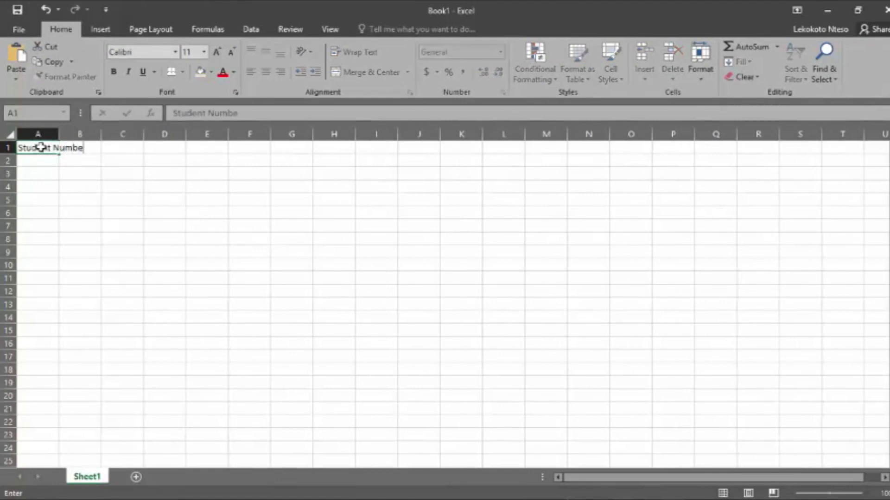
key("Tab")
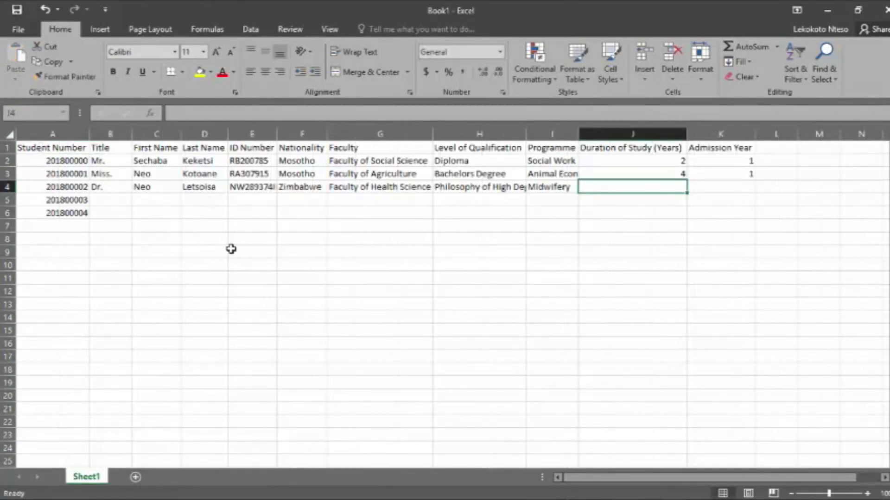
Step: Complete the third student record in row 4 with a study duration of 1 and admission year 2
type("2")
key("Tab")
type("2")
key("Return")
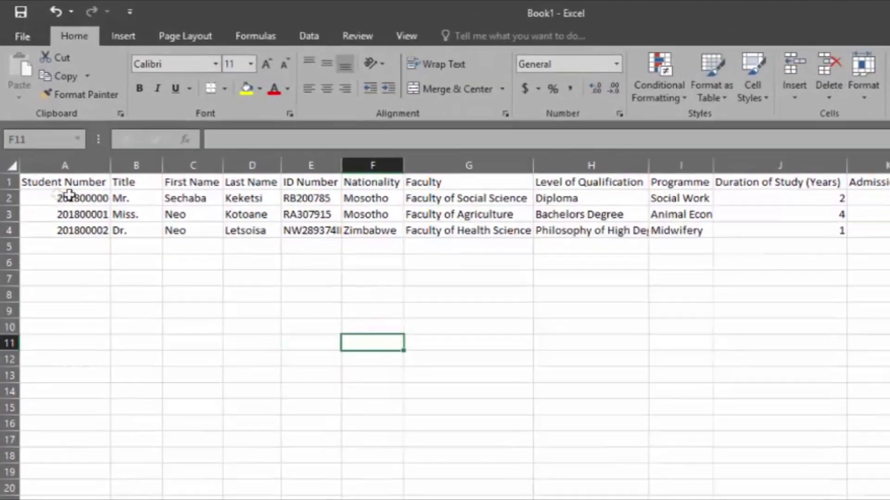
Step: Make the heading row bold and freeze the top row
left_click(10, 182)
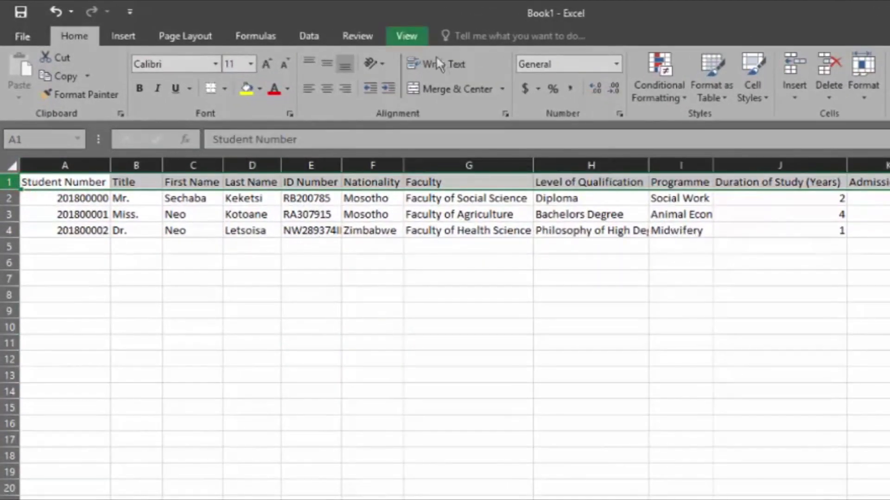
left_click(142, 87)
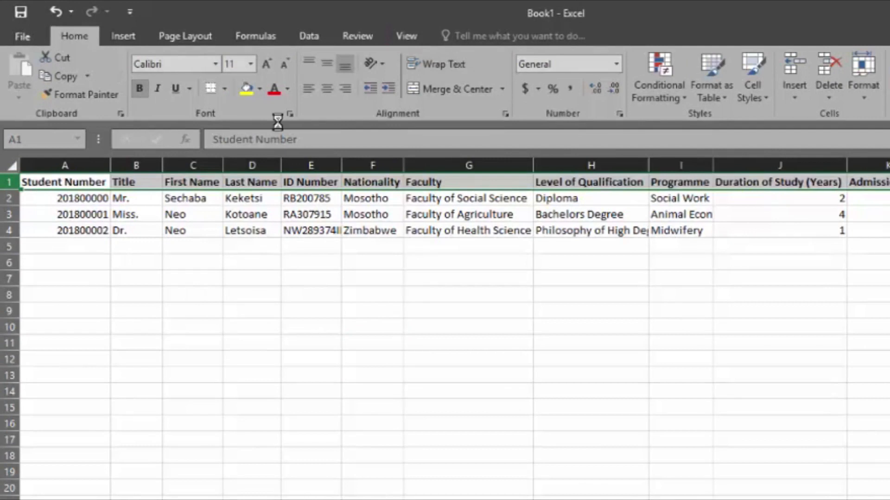
left_click(318, 33)
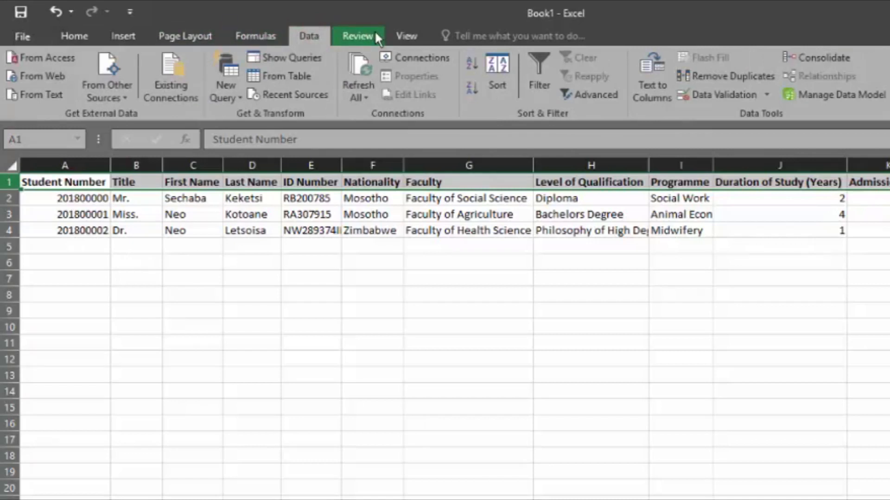
left_click(402, 34)
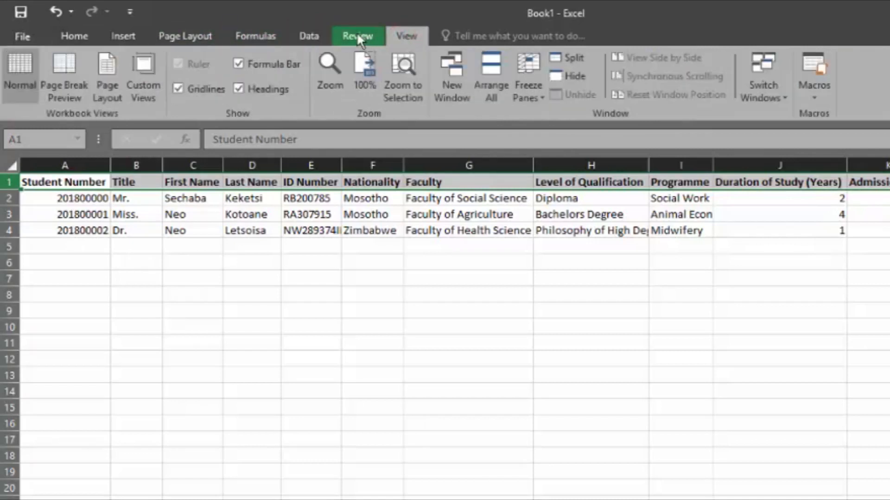
left_click(538, 90)
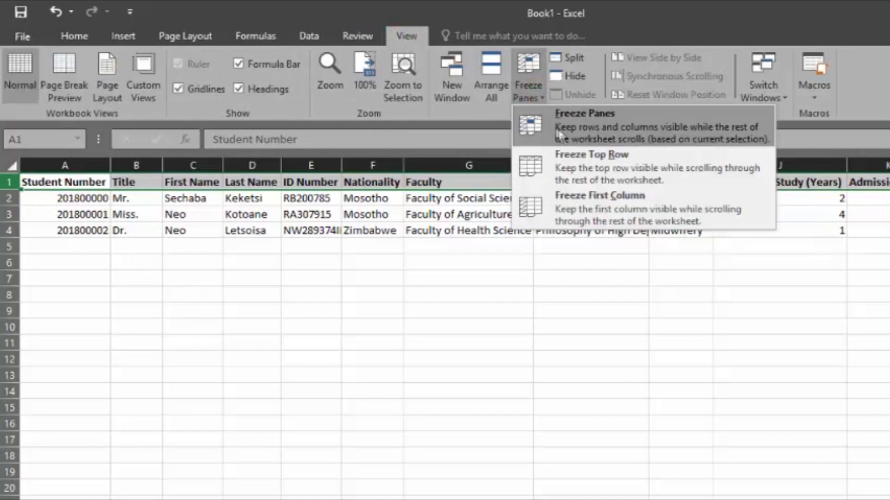
left_click(585, 156)
Step: Move down through the empty rows of column G to check the frozen heading row
left_click(405, 309)
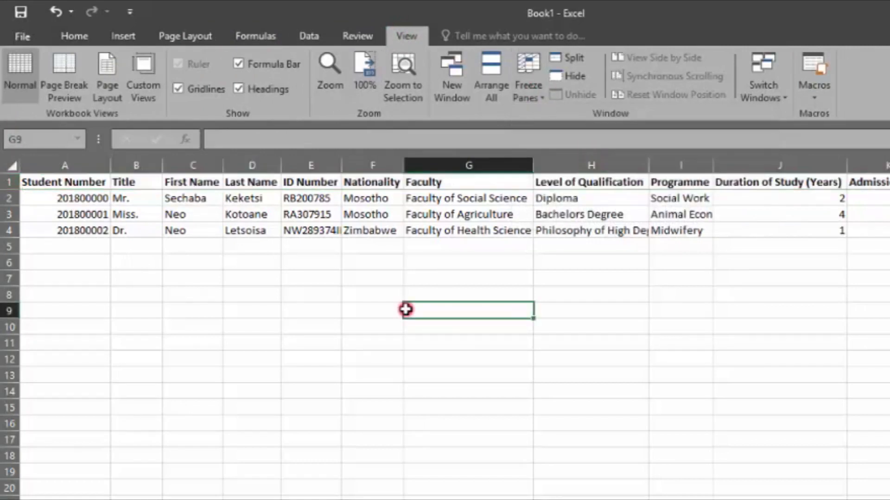
key("Down")
key("Down")
key("Down")
key("Down")
key("Down")
key("Down")
key("Down")
key("Down")
key("Down")
key("Down")
key("Down")
key("Down")
key("Down")
key("Down")
key("Down")
key("Down")
key("Down")
key("Down")
key("Down")
key("Down")
key("Down")
key("Down")
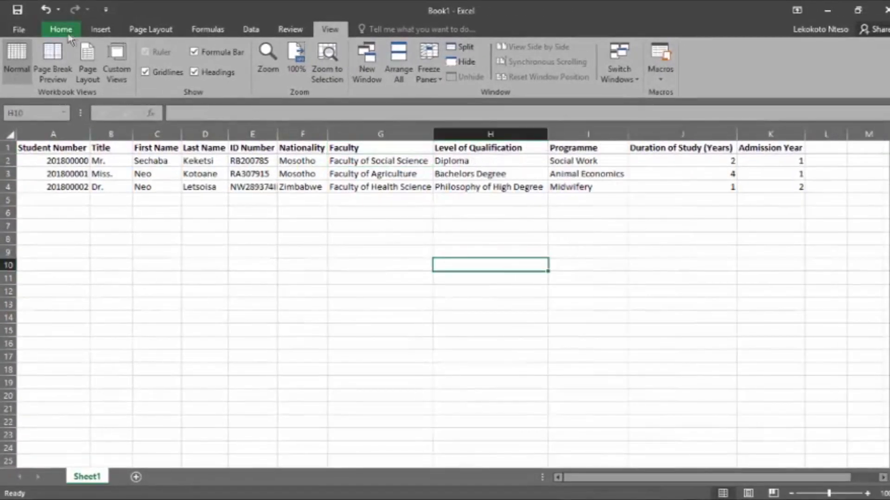
Step: Save the workbook as a new file on the computer, with a file name starting with "STUD"
left_click(62, 30)
left_click(93, 221)
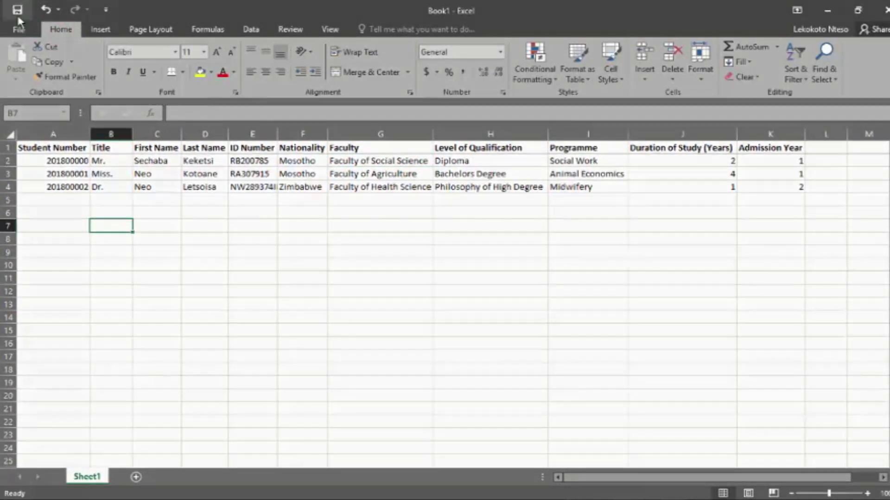
left_click(19, 29)
left_click(30, 160)
left_click(185, 145)
left_click(395, 128)
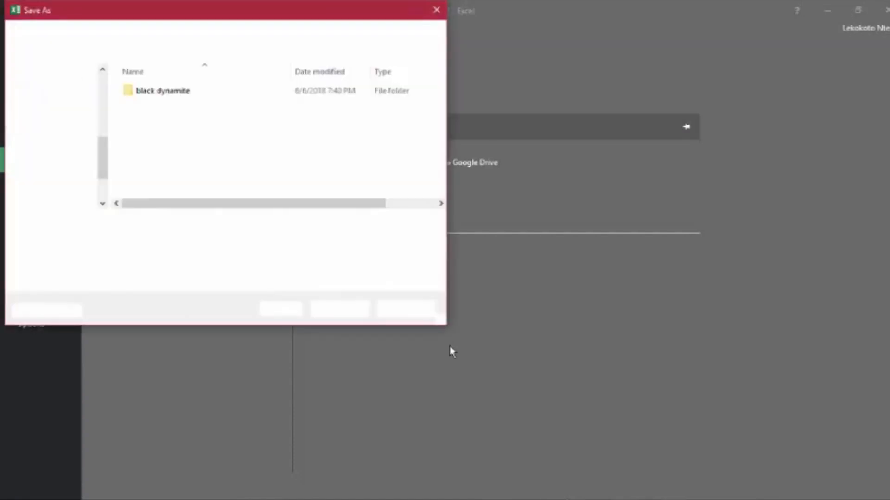
type("STUD")
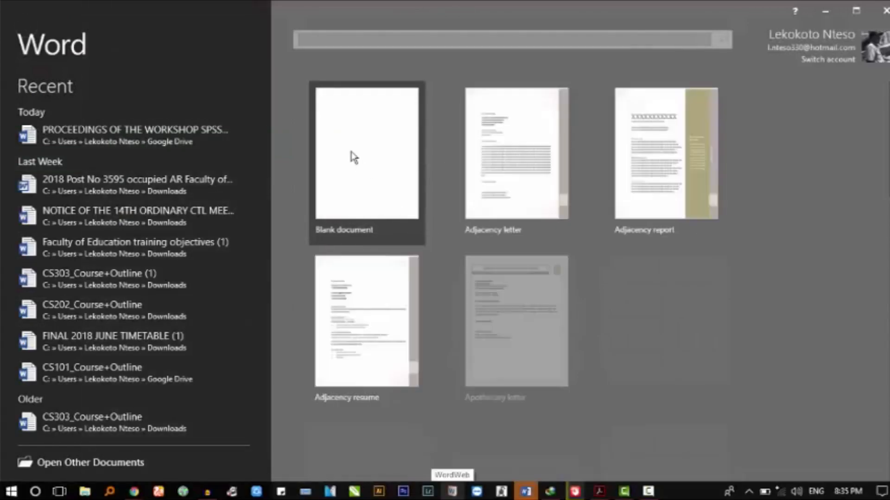
Step: In Word, create a blank document and start the letter with the salutation "Dear _________"
left_click(361, 179)
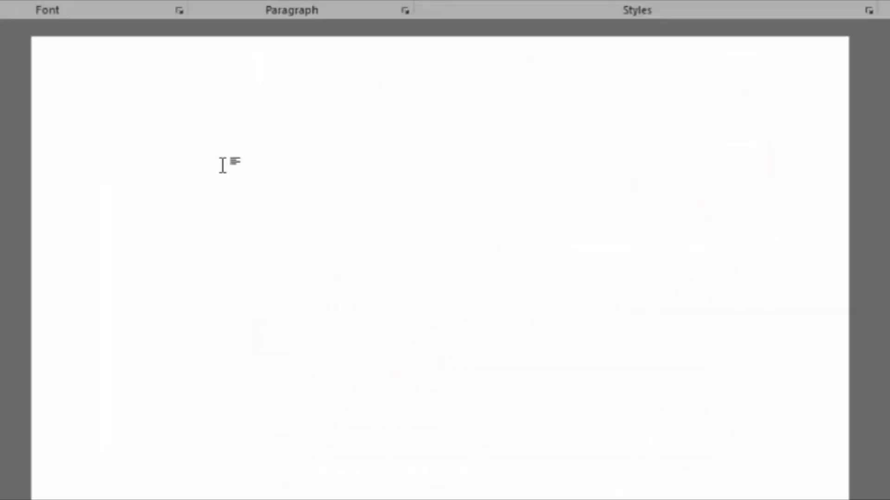
type("Dear _________")
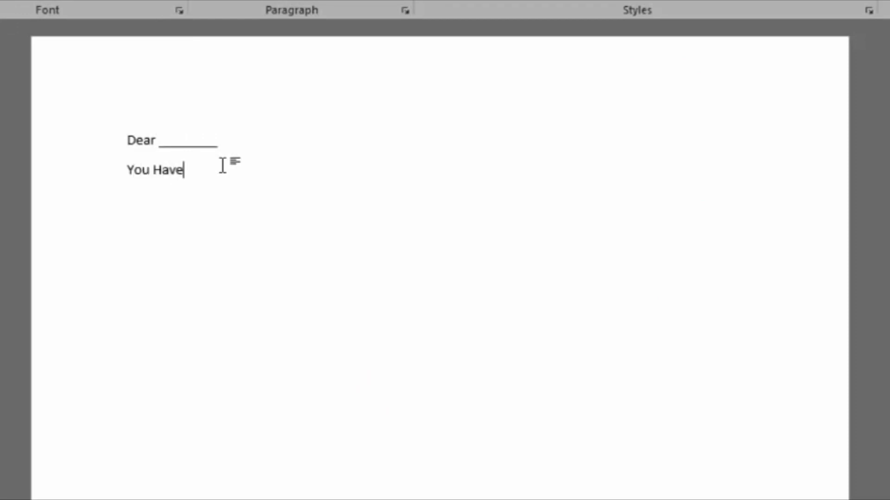
Step: Replace the letter's second line with "Thank you for your application to the National University of Lesotho."
key("BackSpace")
key("BackSpace")
key("BackSpace")
key("BackSpace")
key("BackSpace")
key("BackSpace")
key("BackSpace")
key("BackSpace")
key("BackSpace")
type("This")
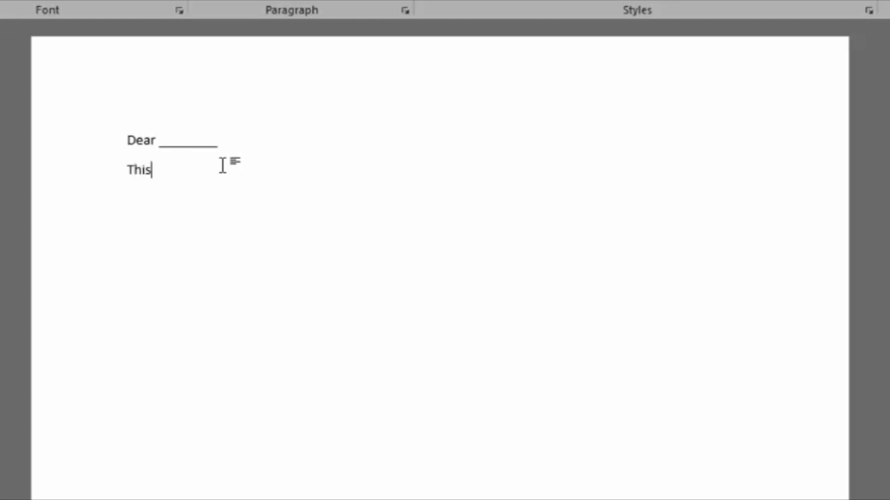
key("BackSpace")
key("BackSpace")
key("BackSpace")
type("ank you for your application to the National University of Lesotho.")
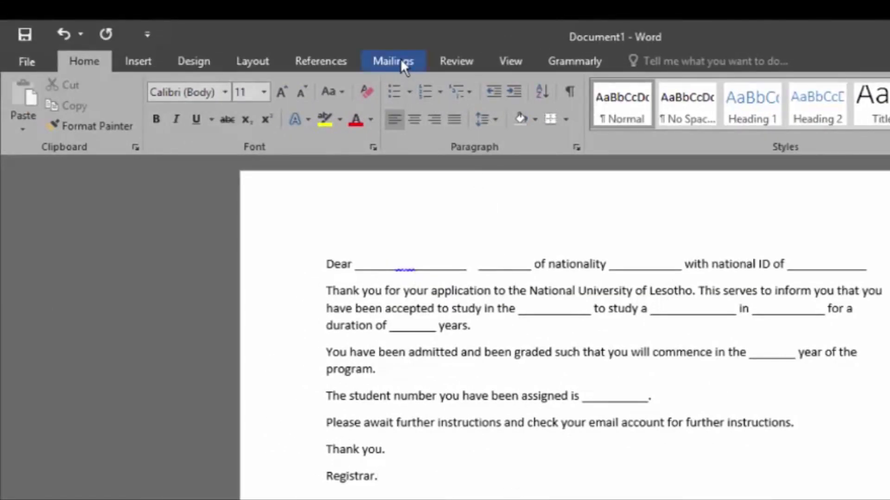
Step: Start the Step-by-Step Mail Merge Wizard for letters, use the current document, and continue to recipient selection
left_click(394, 61)
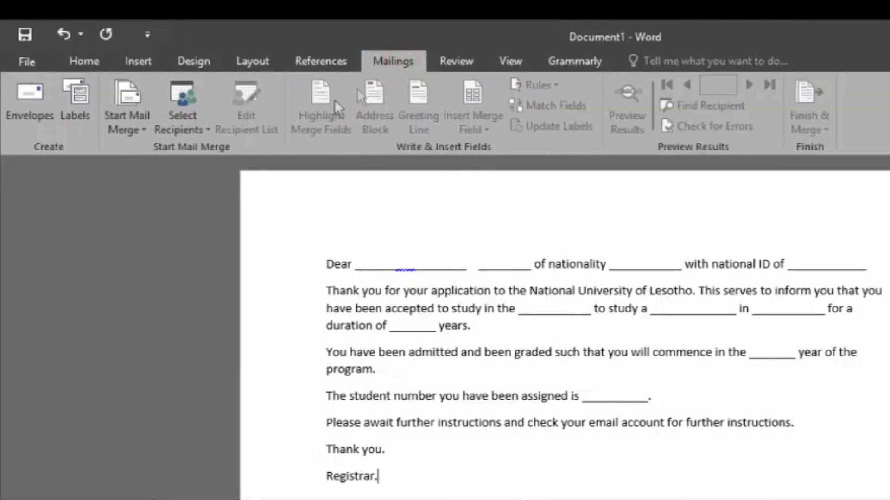
left_click(127, 113)
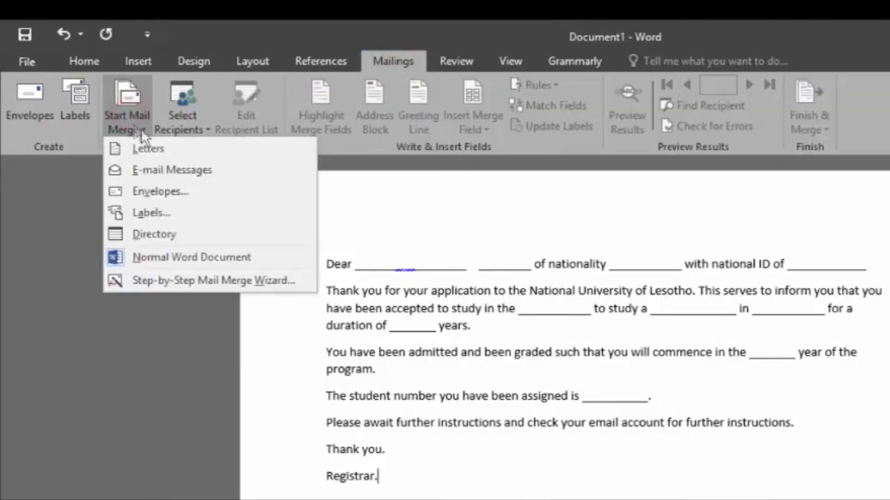
left_click(178, 280)
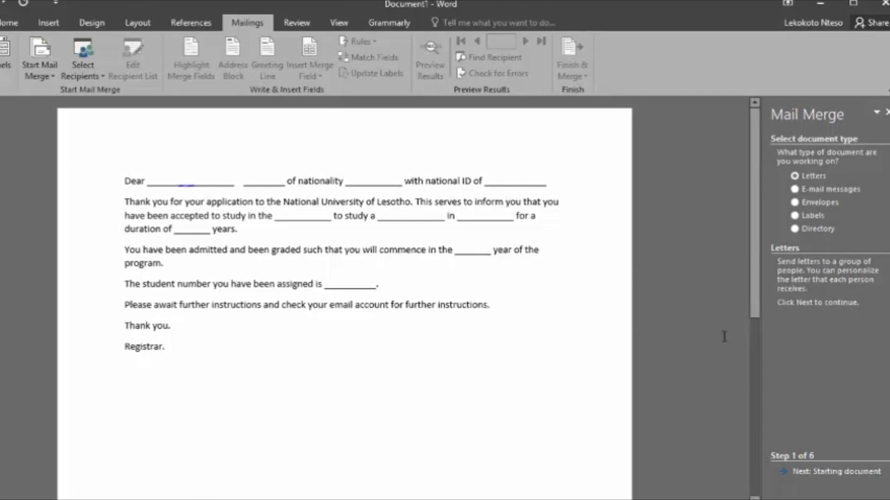
left_click(796, 474)
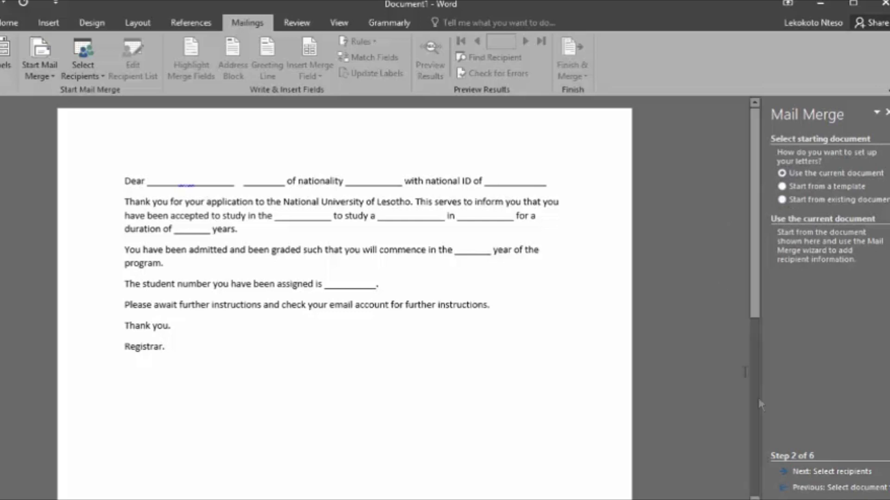
left_click(828, 473)
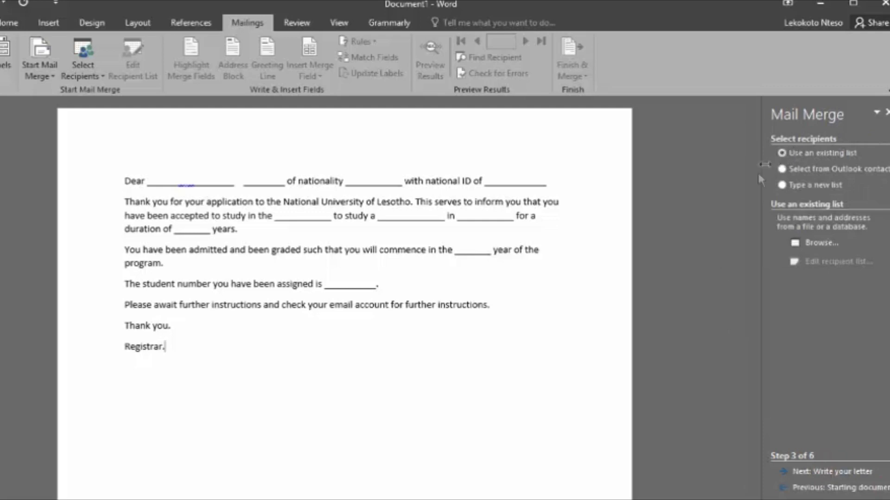
Step: Create a new typed recipient list and enter "Mr." as the title of the first entry
left_click(788, 184)
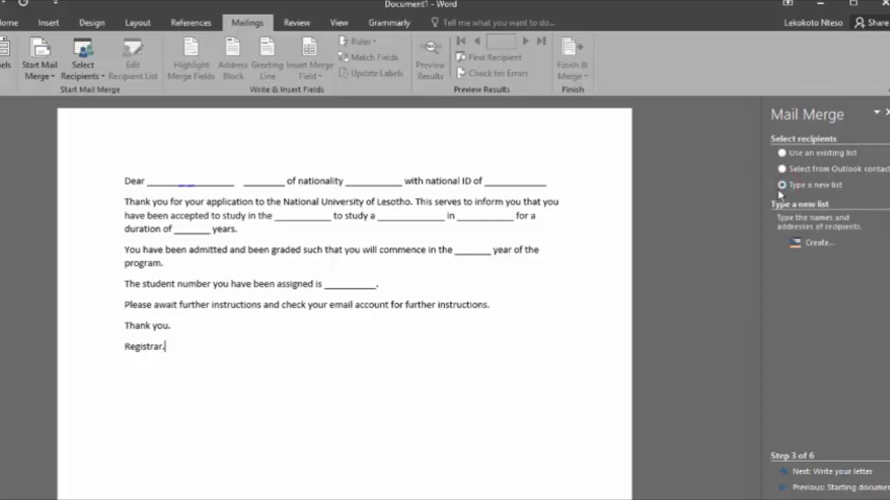
left_click(805, 245)
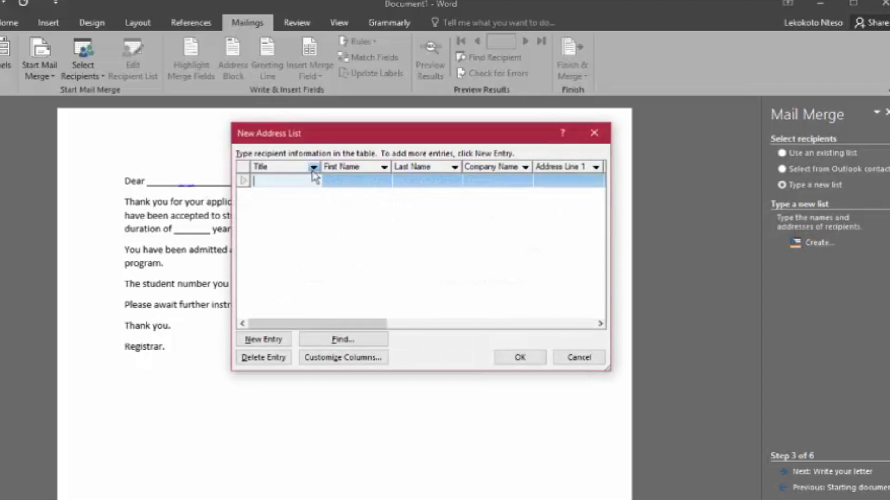
left_click(455, 167)
left_click(454, 167)
left_click(454, 168)
left_click(455, 168)
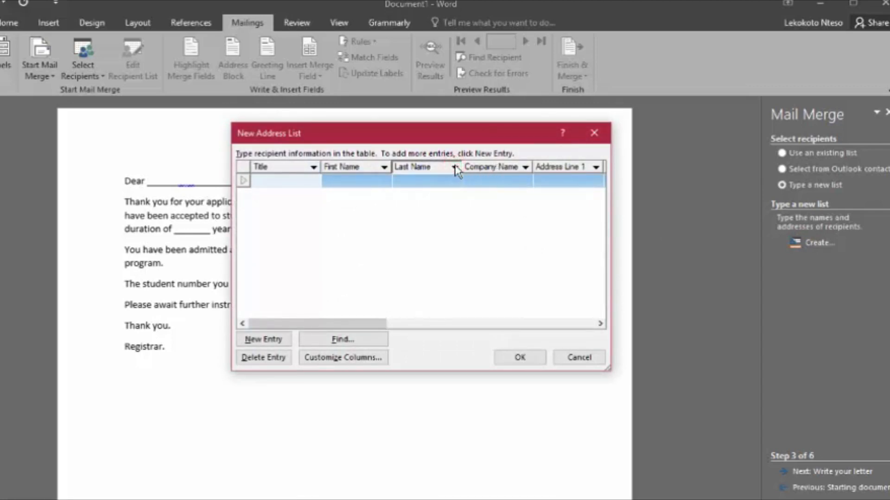
left_click(455, 168)
left_click(348, 216)
left_click(293, 186)
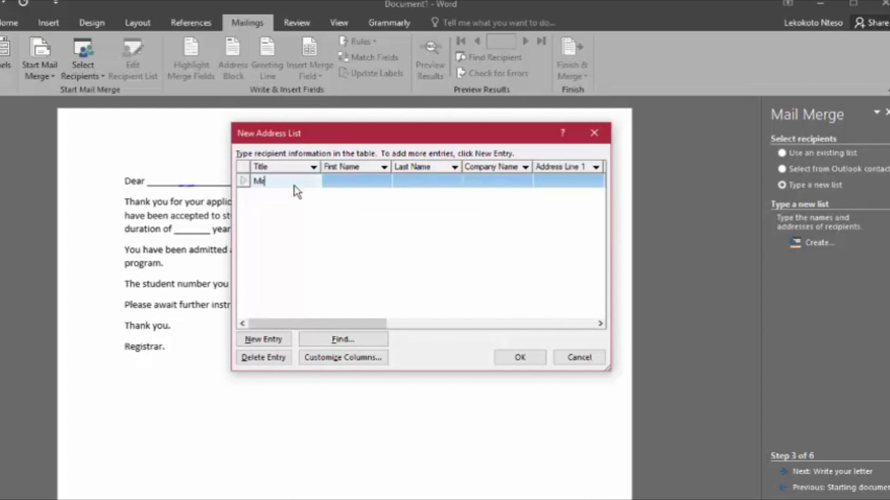
left_click(376, 181)
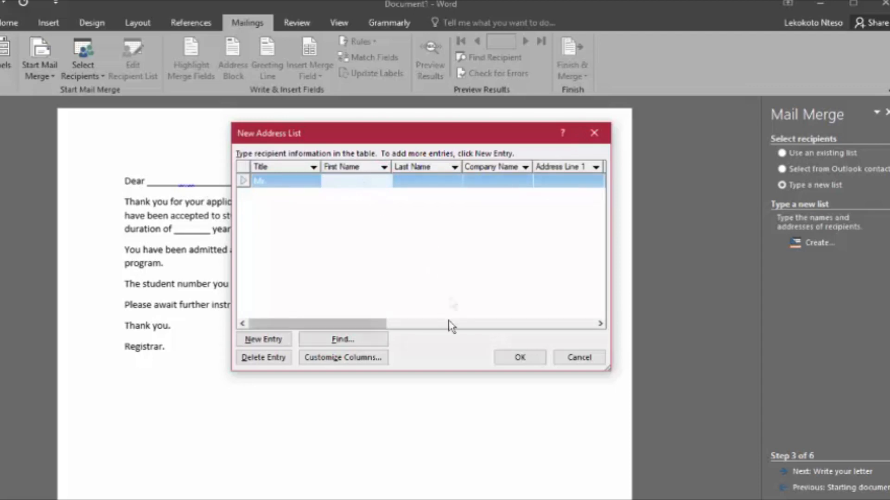
Step: Try moving the First Name field up and back down in the address list's column order, and discard the changes
left_click_drag(378, 324, 593, 332)
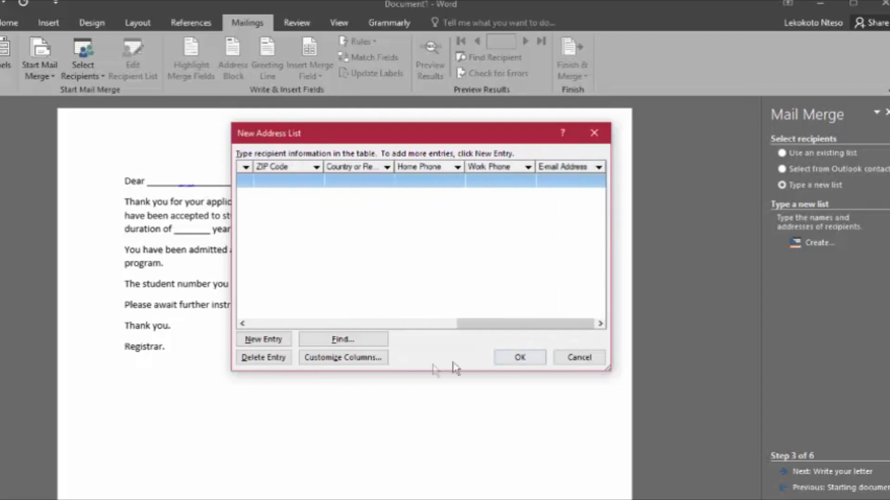
left_click(375, 358)
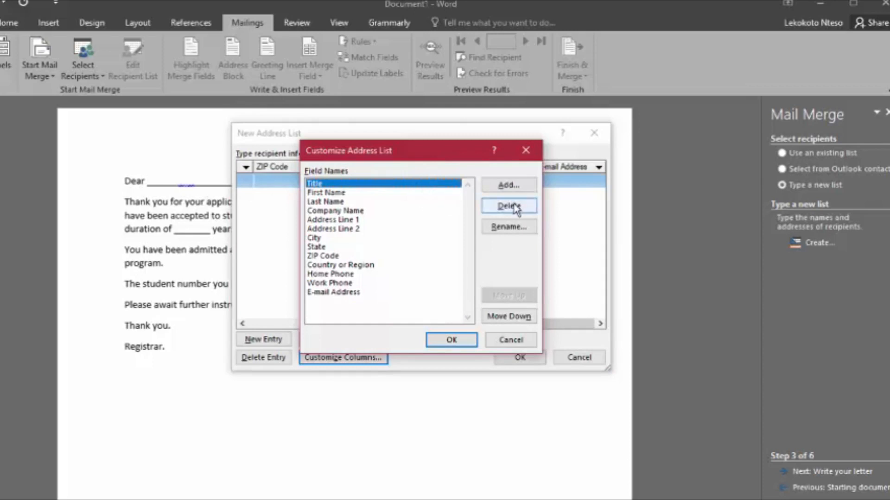
left_click(372, 194)
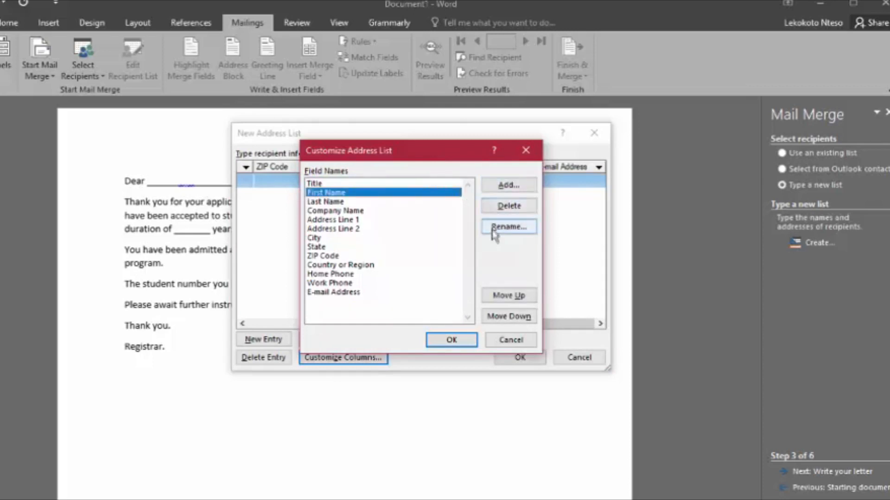
left_click(498, 297)
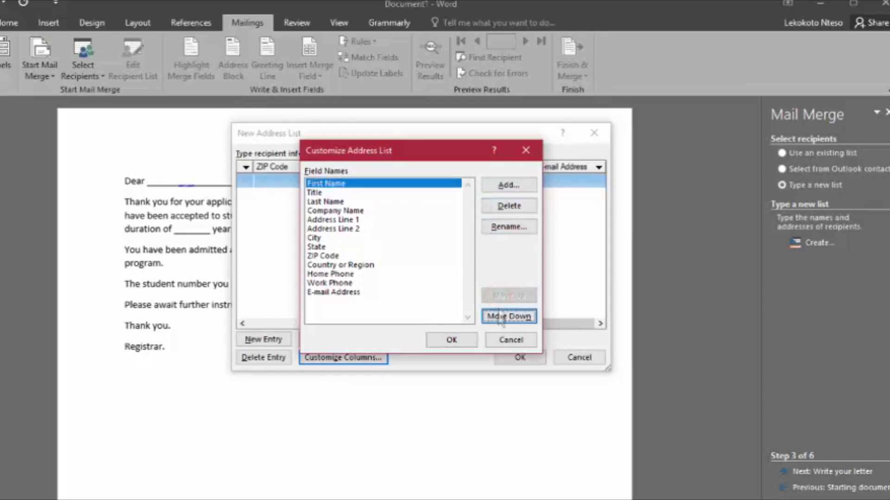
left_click(500, 318)
left_click(510, 340)
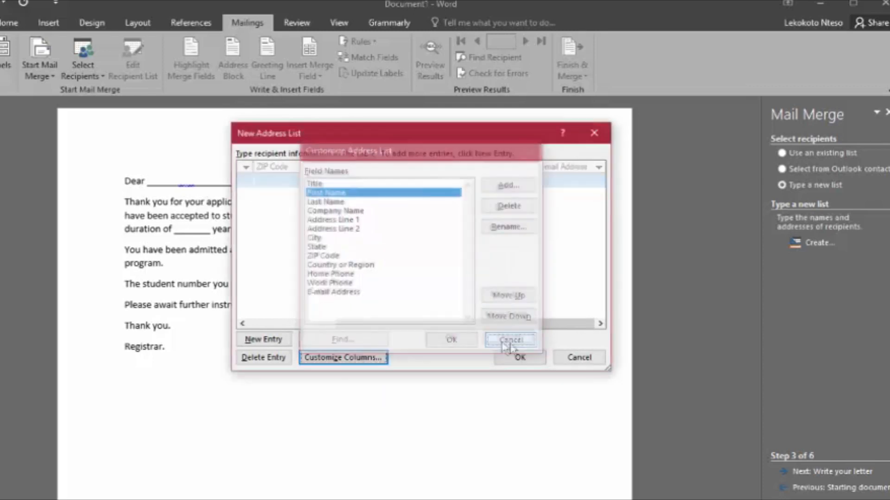
Step: Discard the new address list and use Sheet1$ of the STUDENTS LIST workbook on the Desktop as the existing recipient list
left_click(575, 359)
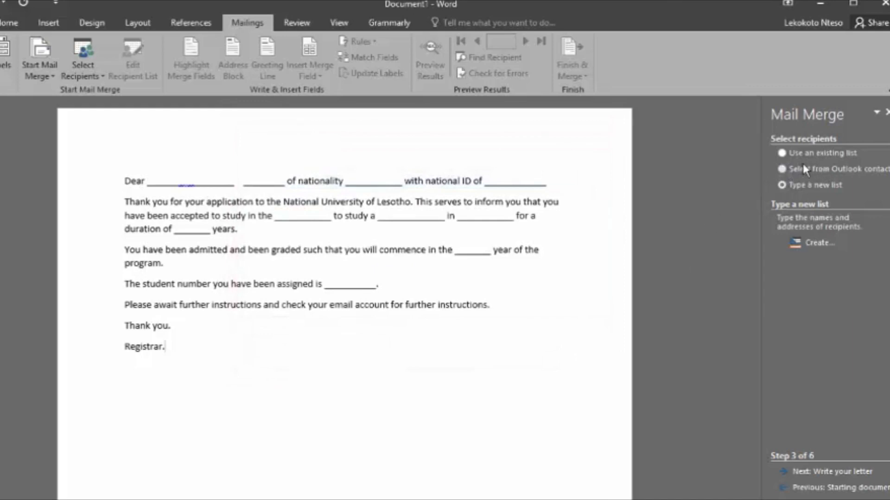
left_click(783, 154)
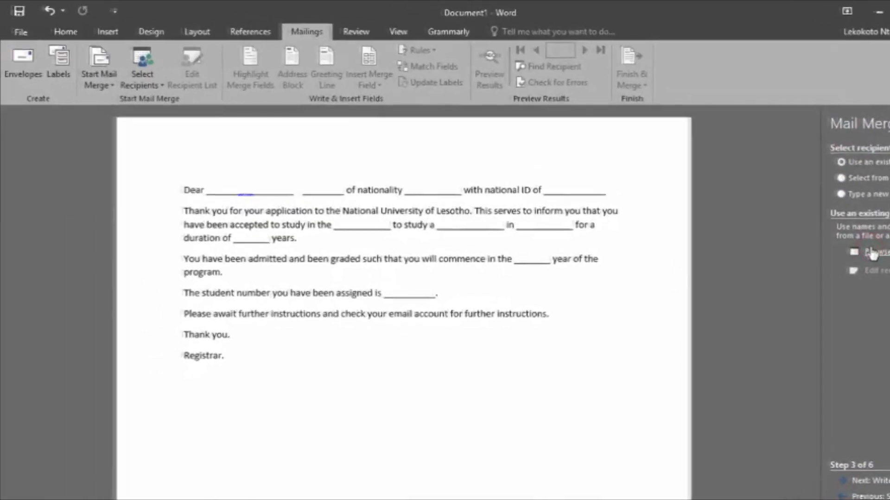
left_click(873, 255)
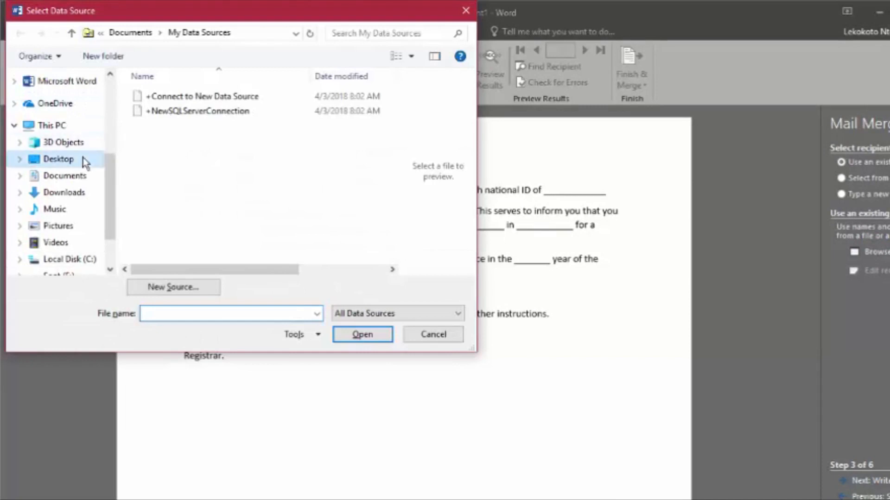
left_click(58, 159)
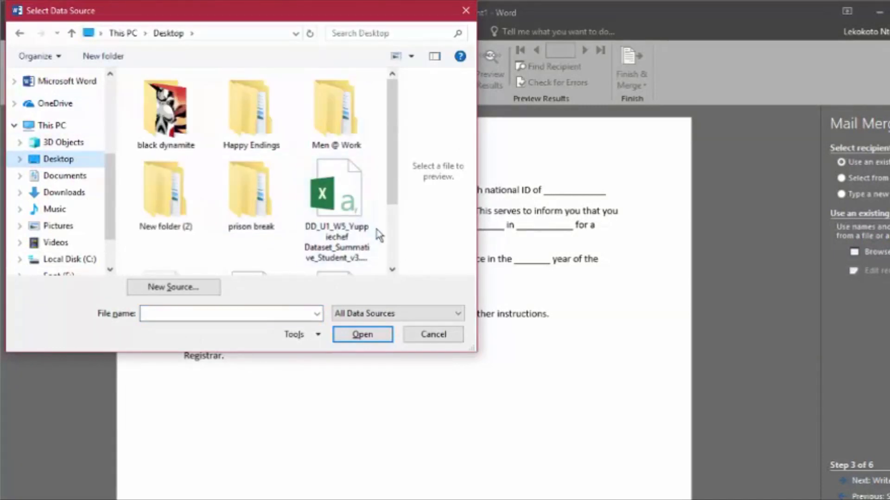
scroll(391, 240, "down", 1)
left_click(256, 213)
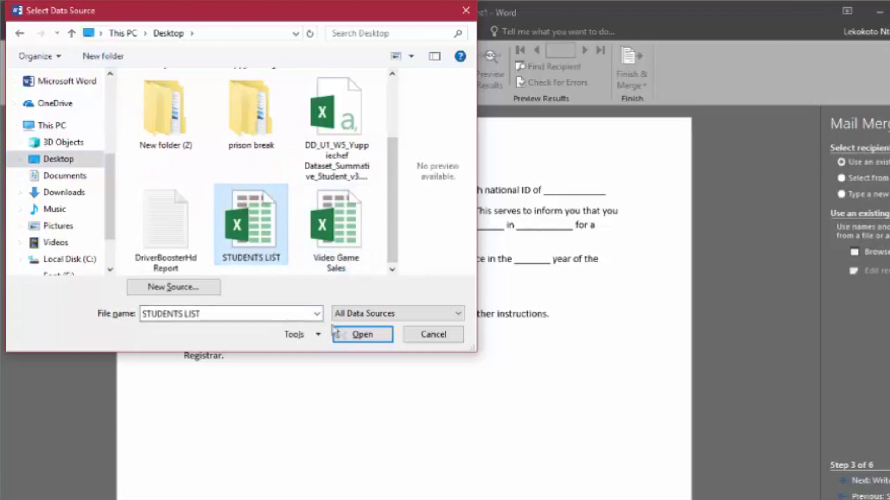
left_click(360, 334)
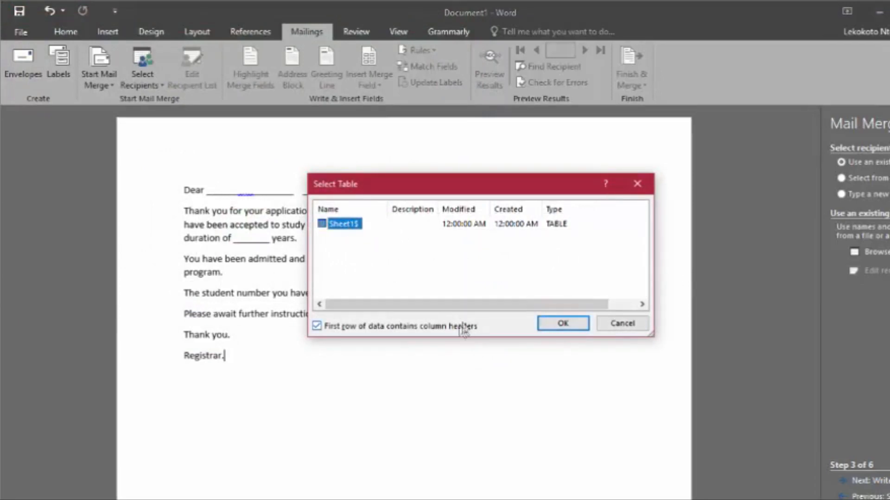
left_click(566, 328)
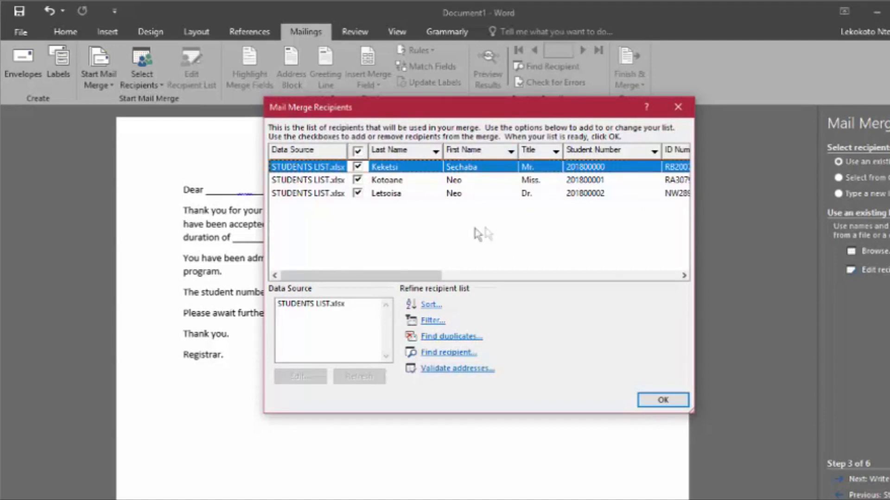
Step: Review all columns of the recipient list, accept every recipient, and continue to writing the letter
left_click_drag(432, 277, 580, 277)
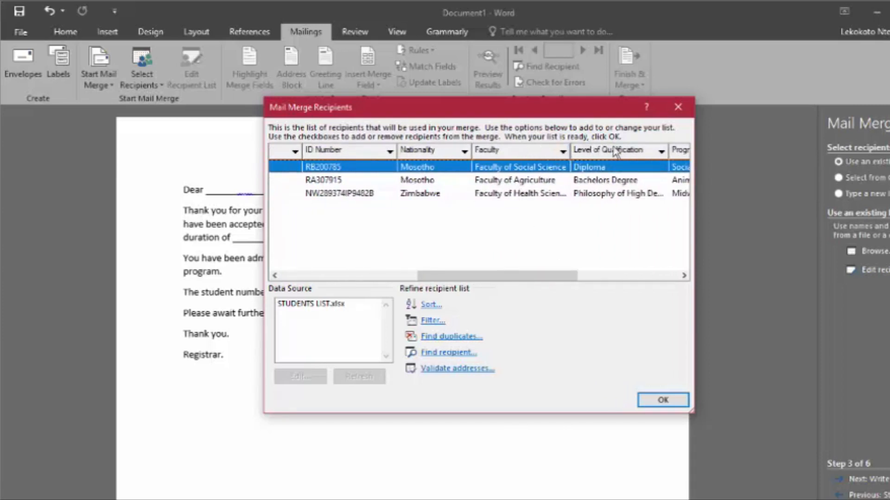
left_click_drag(494, 273, 579, 236)
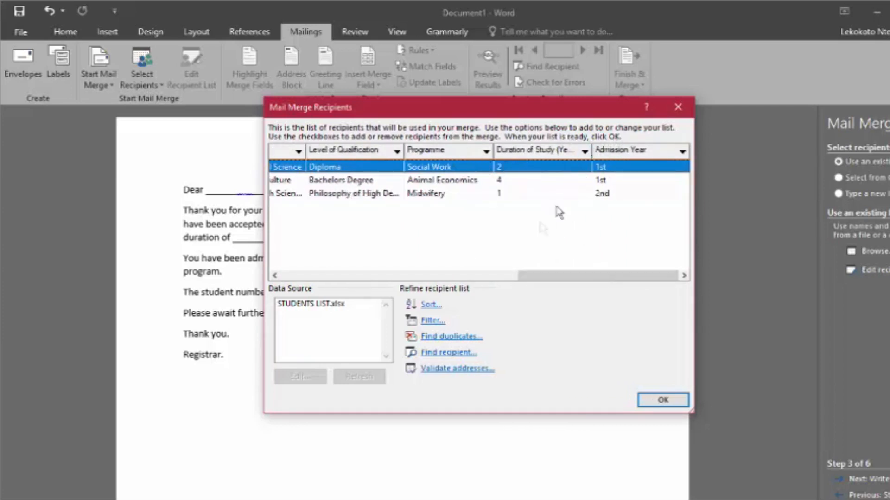
left_click(644, 397)
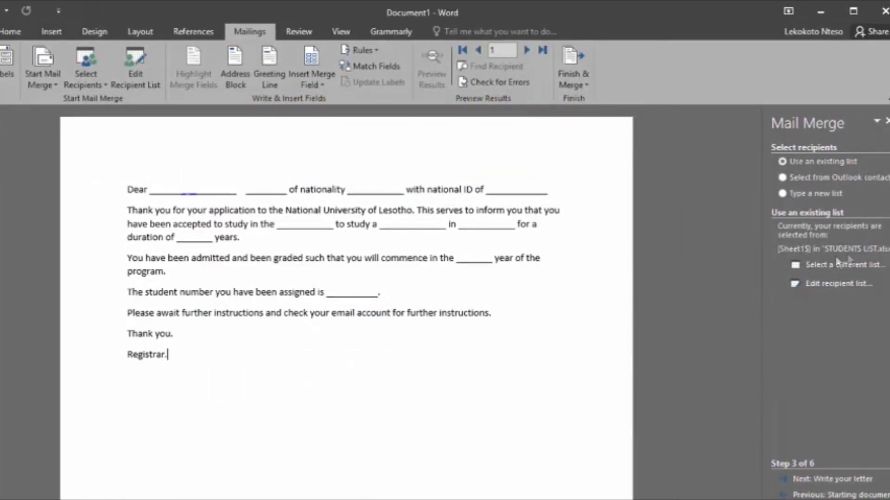
left_click(802, 480)
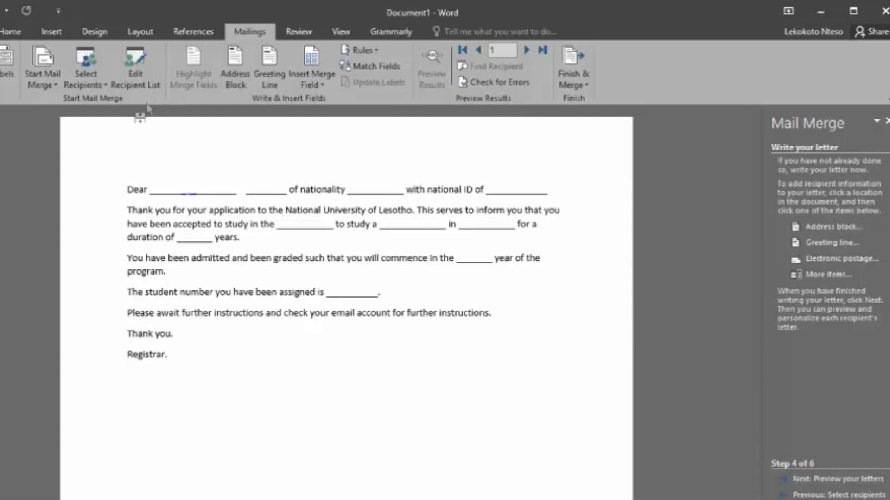
Step: Add a blank line above the "Dear" line and preview the address block without inserting it
left_click(125, 190)
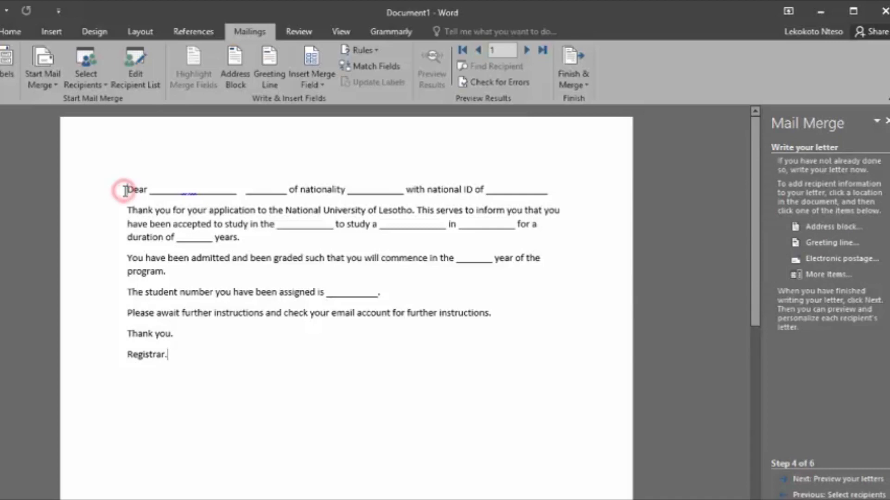
key("Return")
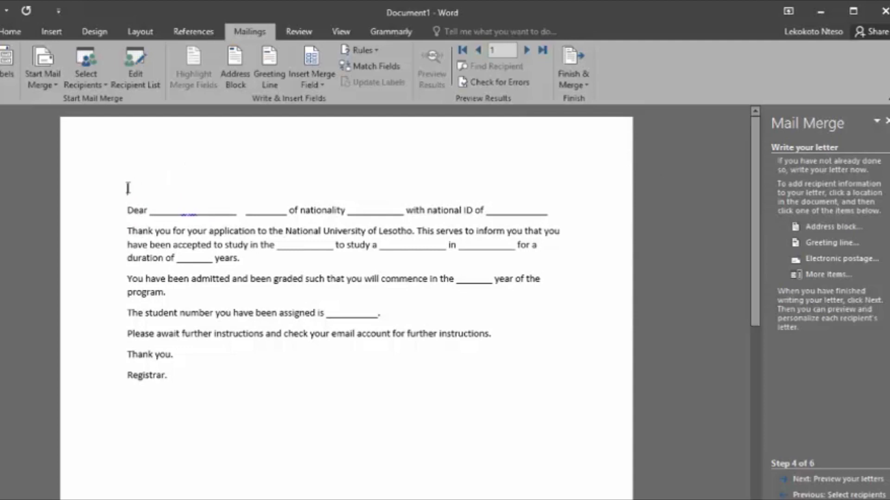
left_click(830, 227)
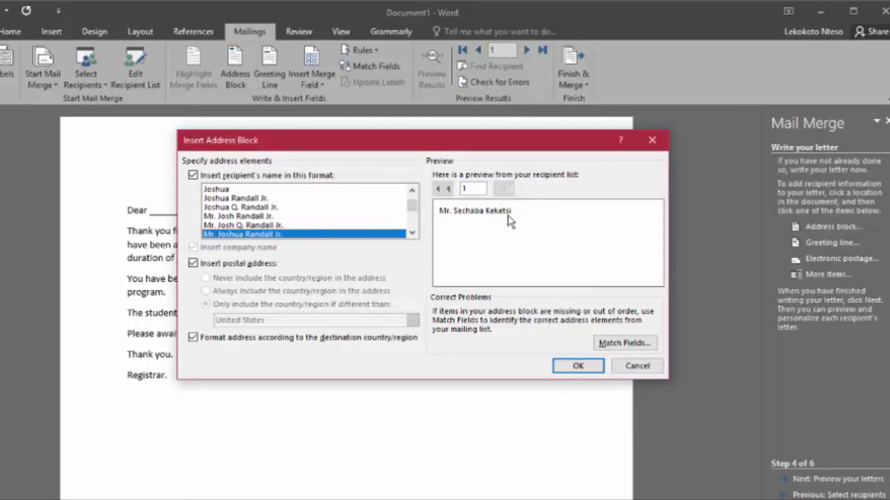
left_click(638, 368)
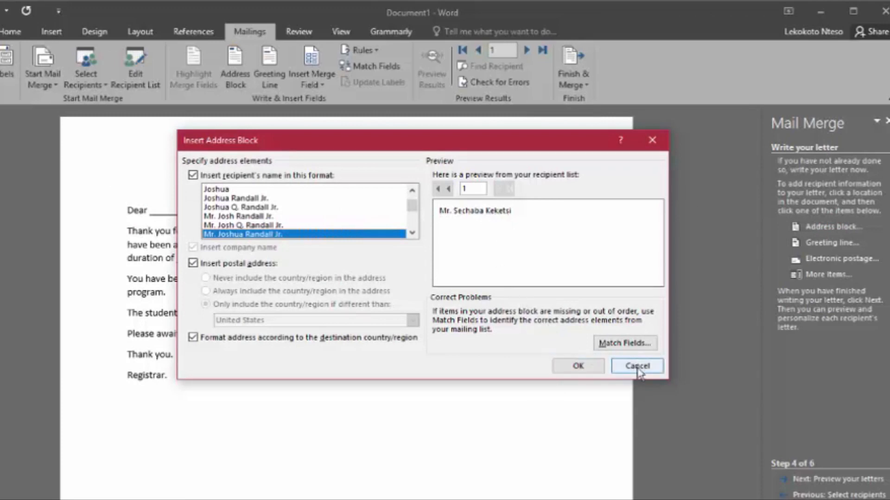
Step: Insert an address block after "Dear" using the "Mr. Joshua Q. Randall Jr." name format
left_click(150, 213)
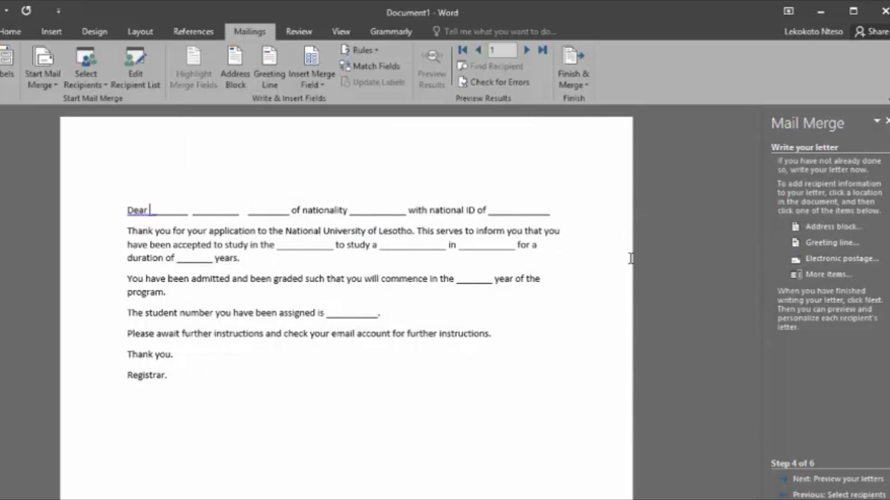
left_click(836, 227)
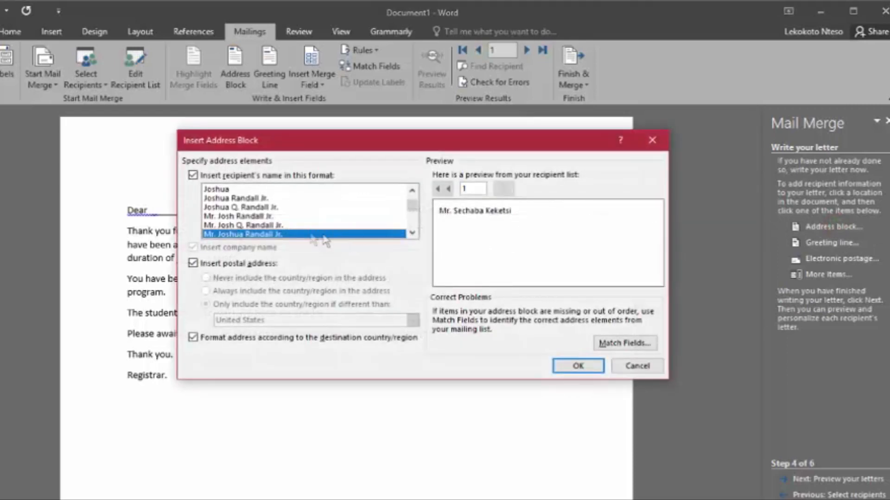
left_click(281, 191)
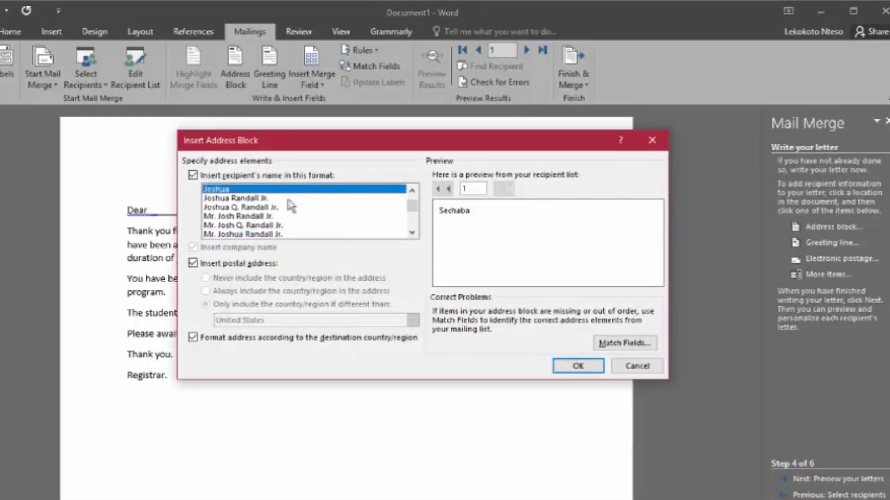
left_click(292, 199)
left_click(299, 207)
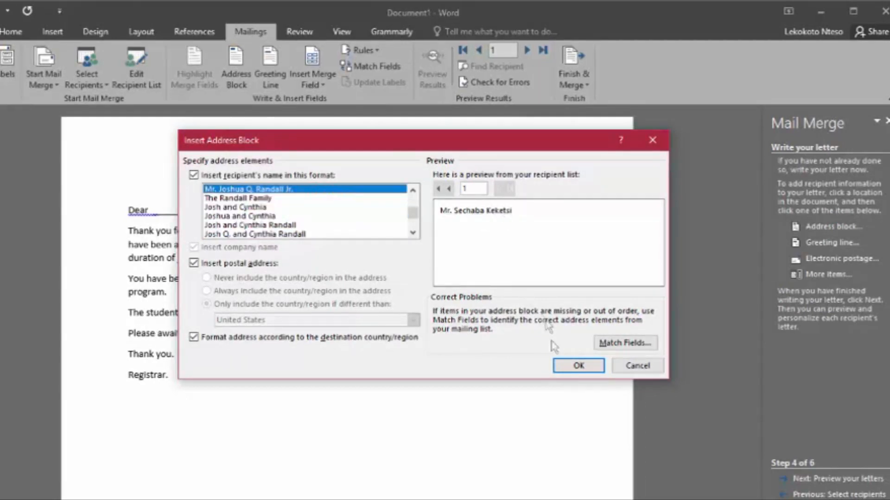
left_click(577, 366)
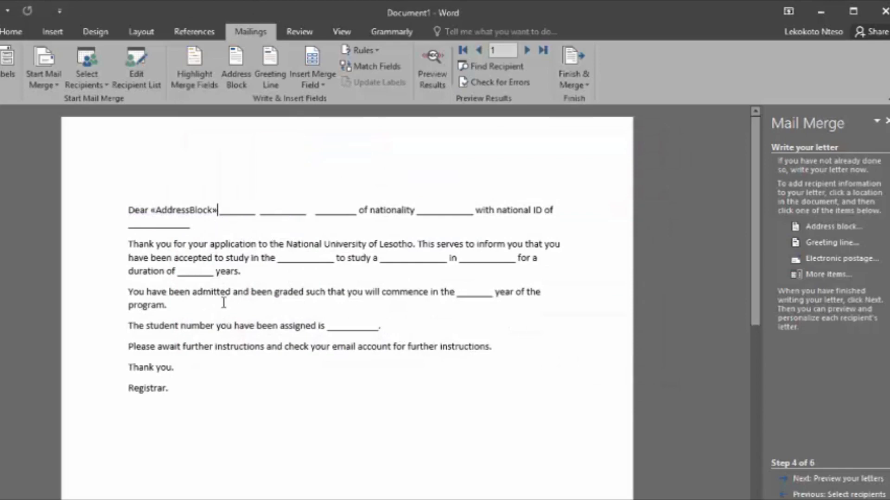
Step: Delete the underscore blanks between the address block and "of nationality" in the first line
key("shift+Right")
key("shift+Right")
key("shift+Right")
key("shift+Right")
key("shift+Right")
key("shift+Right")
key("shift+Right")
key("shift+Right")
key("shift+Right")
key("shift+Right")
key("shift+Right")
key("shift+Right")
key("shift+Right")
key("shift+Right")
key("shift+Right")
key("shift+Right")
key("shift+Right")
key("shift+Right")
key("shift+Right")
key("shift+Right")
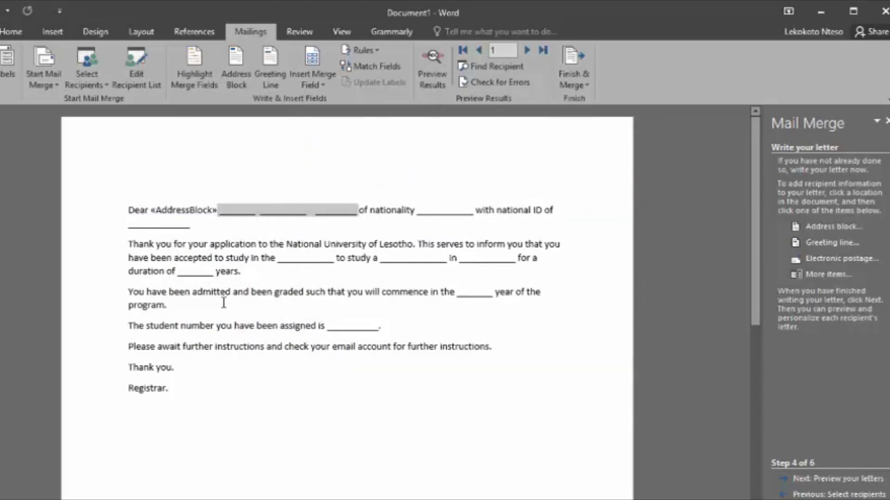
key("Delete")
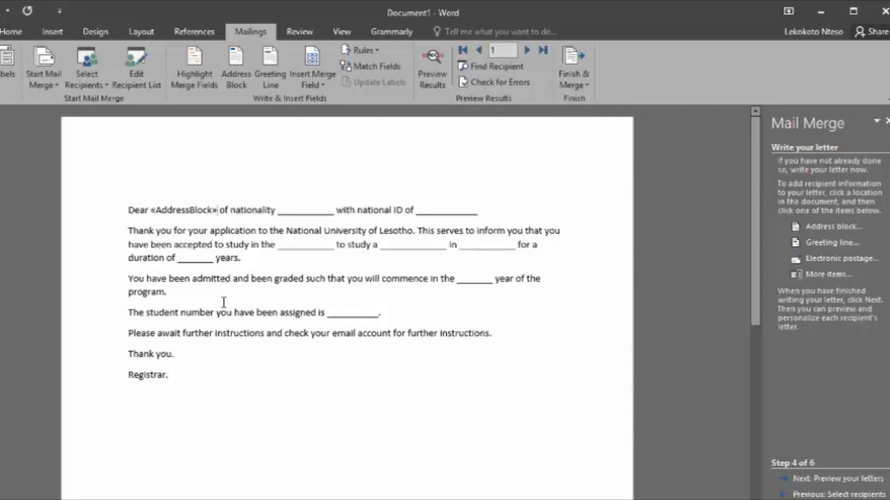
left_click(194, 210)
left_click(267, 211)
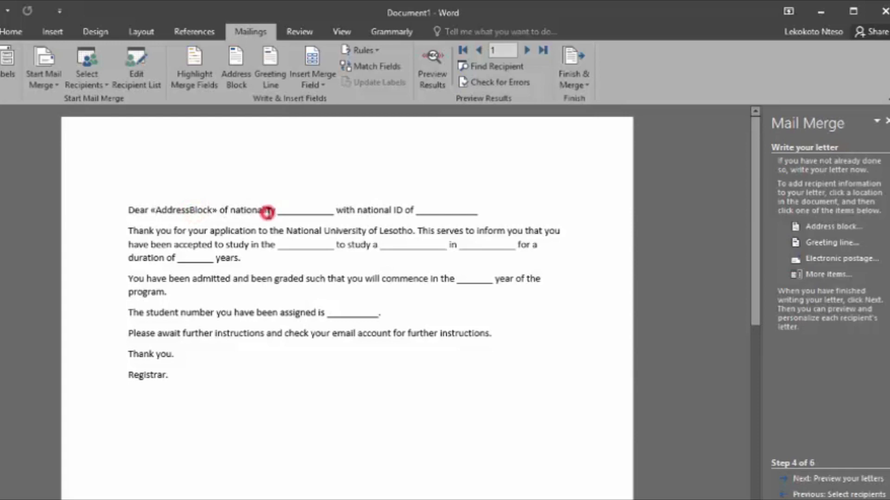
left_click(833, 245)
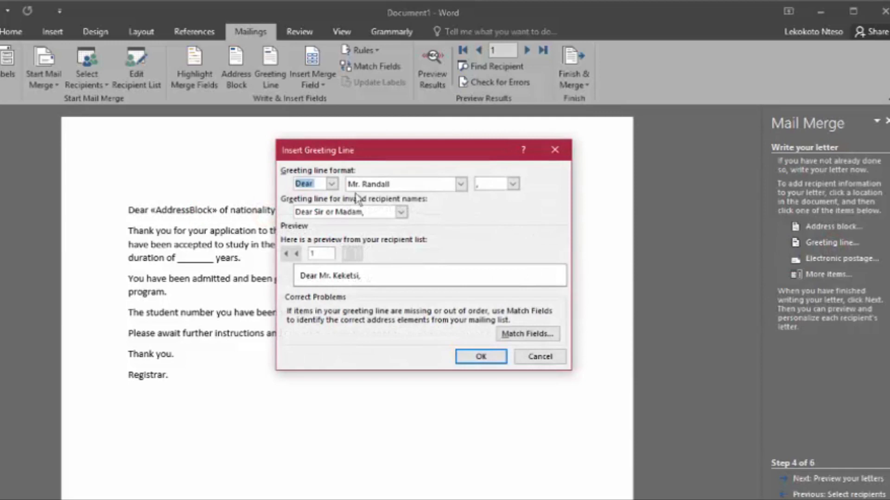
left_click(461, 184)
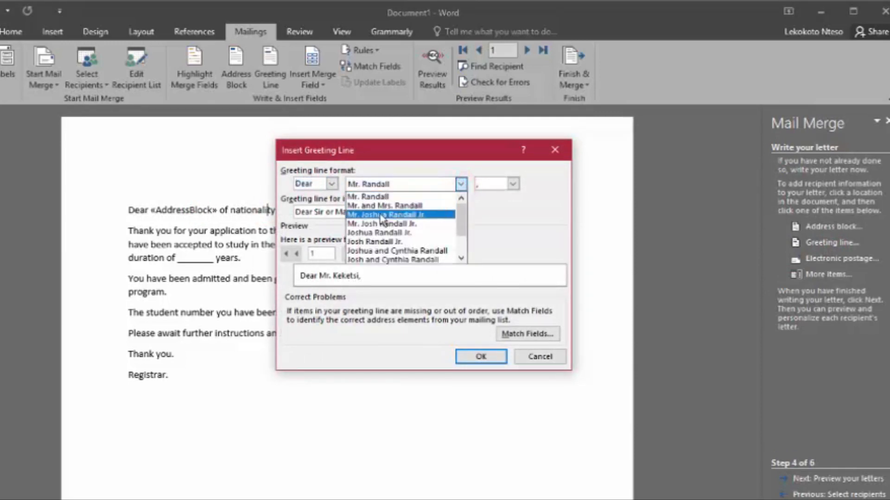
left_click(541, 236)
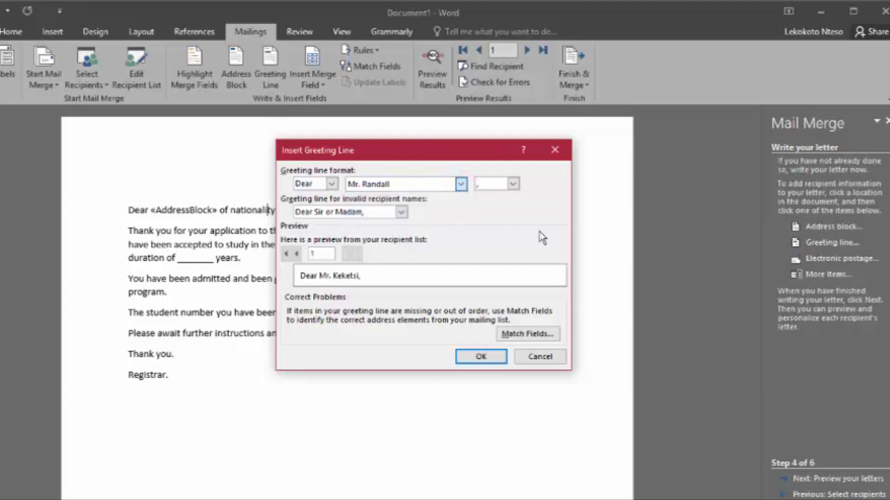
left_click(542, 357)
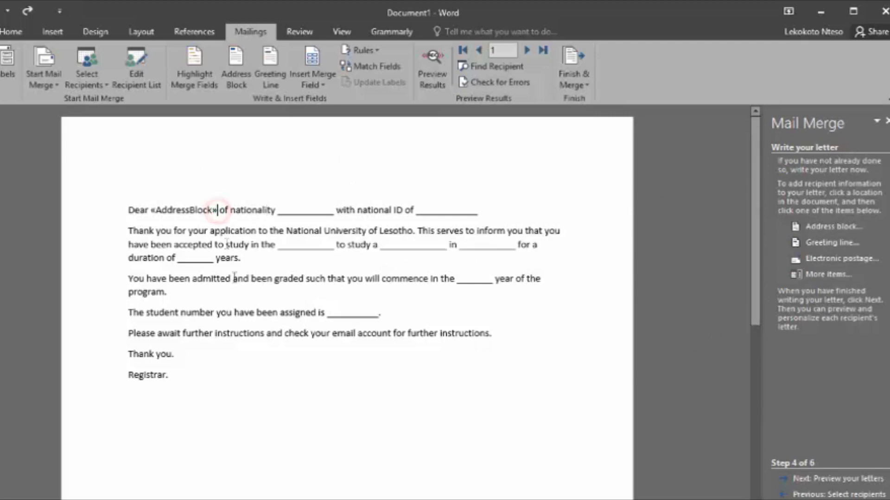
Step: Delete the address block and the word "Dear" from the start of the letter's first line
key("BackSpace")
key("BackSpace")
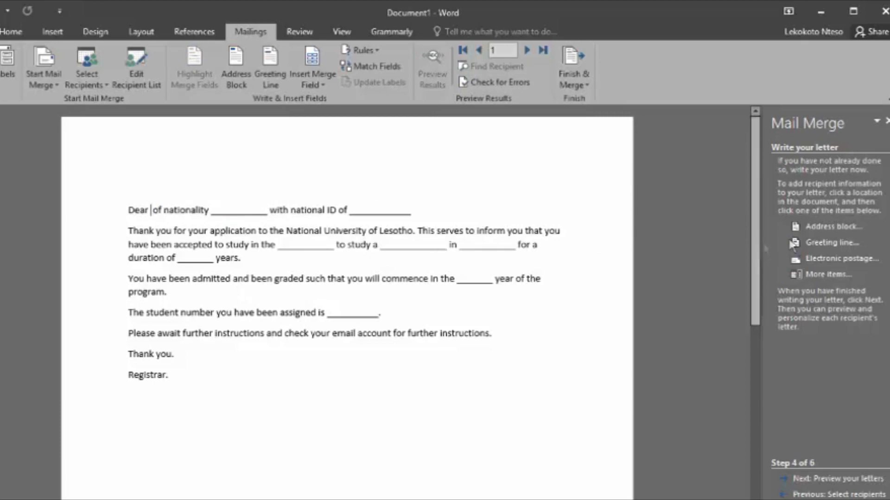
key("BackSpace")
key("BackSpace")
key("BackSpace")
key("BackSpace")
key("BackSpace")
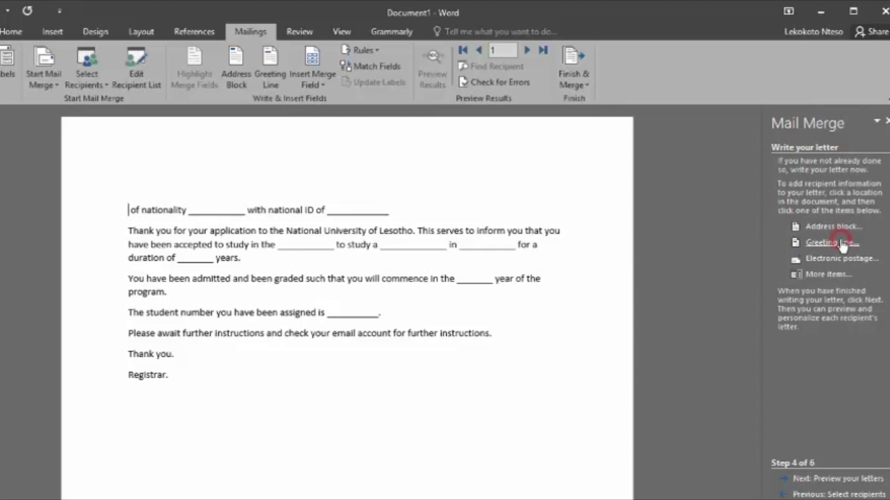
Step: Start a greeting line, preview the "To" salutation and set the salutation back to "Dear"
left_click(837, 243)
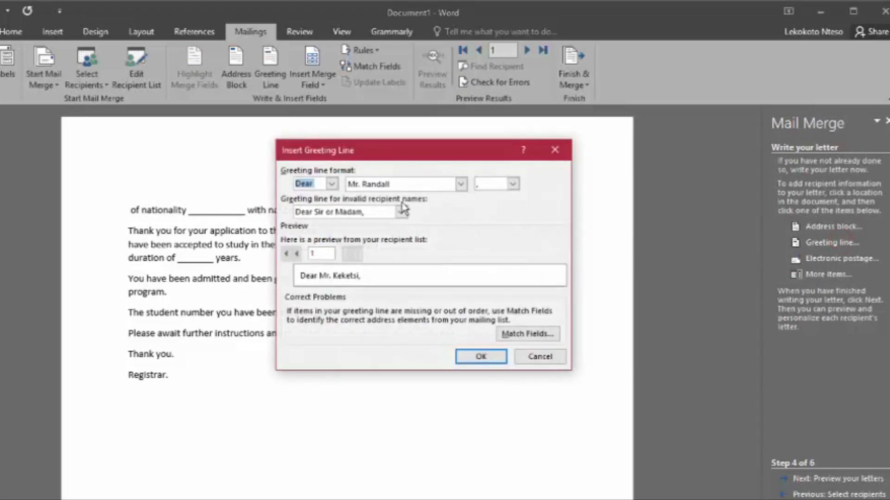
left_click(332, 184)
left_click(332, 185)
left_click(332, 185)
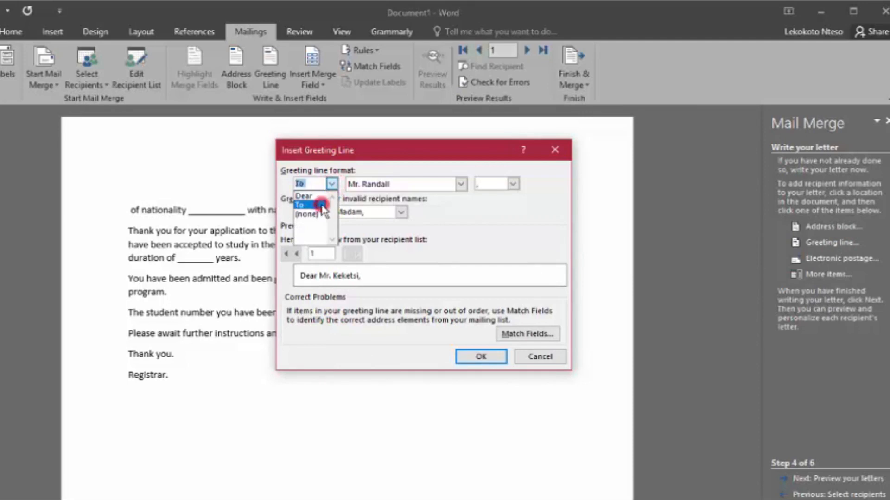
left_click(304, 202)
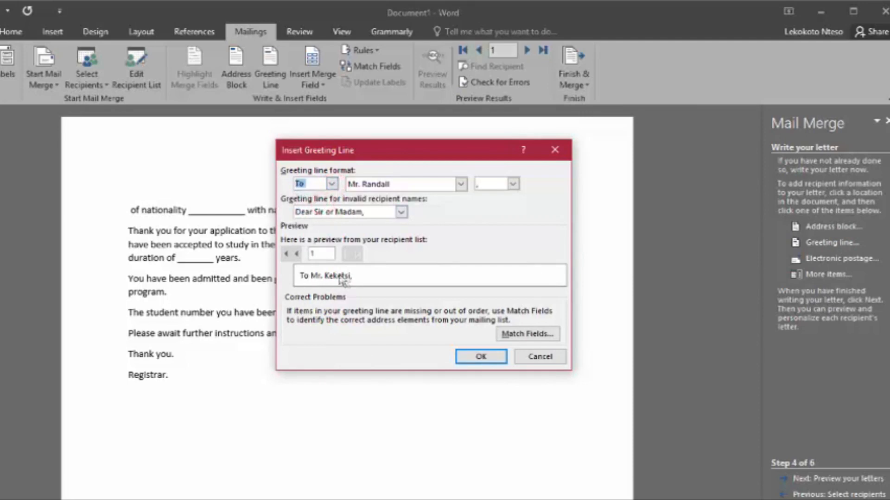
left_click(332, 184)
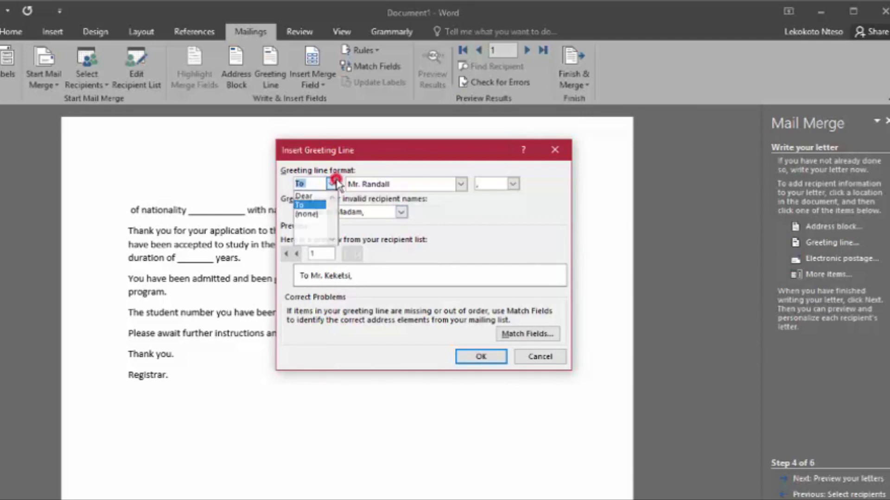
left_click(317, 197)
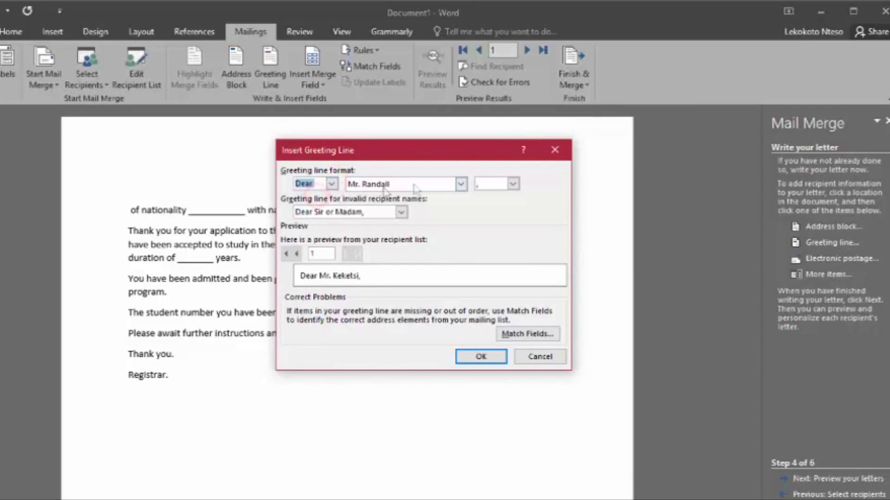
Step: Set the greeting line's name format to "Mr. Joshua Randall Jr."
left_click(461, 185)
left_click(443, 203)
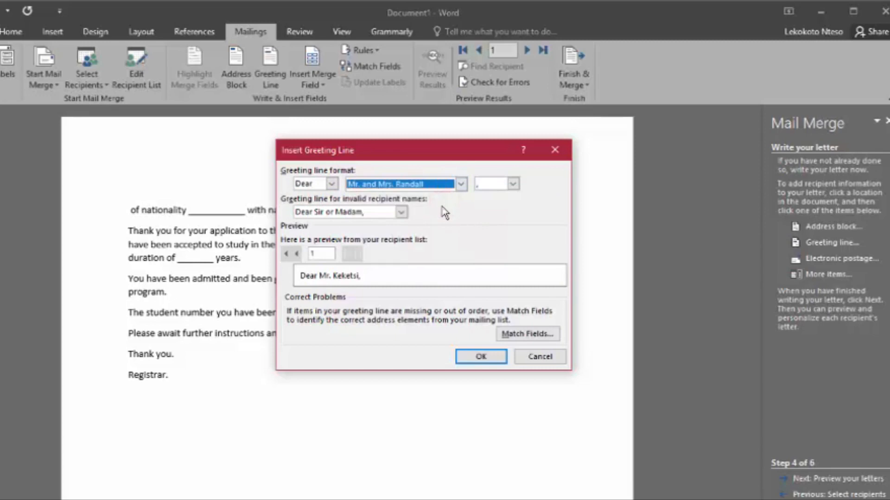
left_click(461, 185)
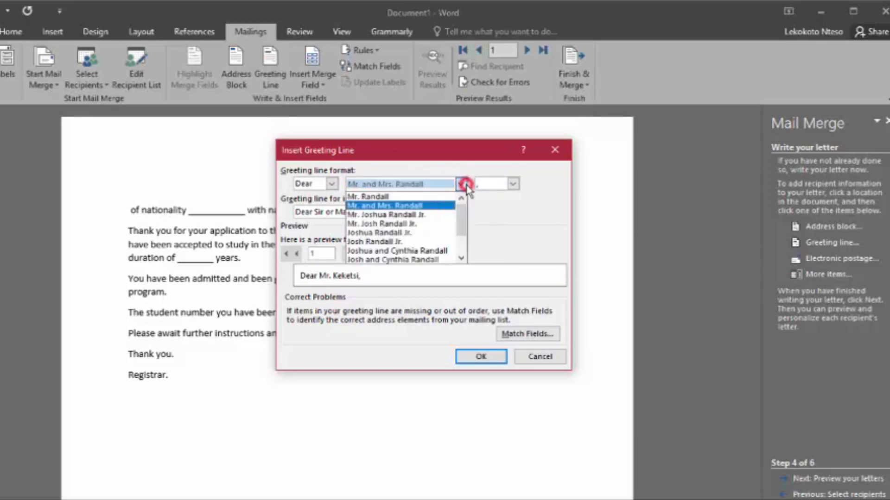
left_click(450, 215)
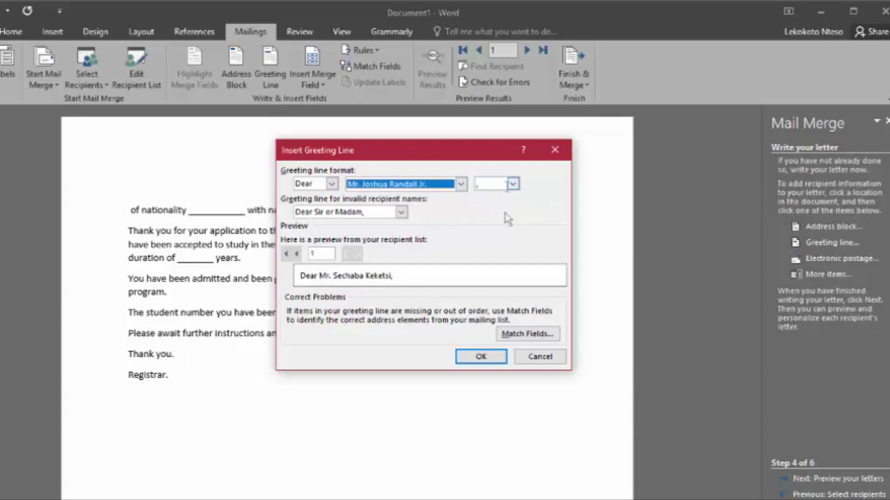
Step: Insert the greeting line with comma punctuation and "Dear Sir or Madam," for invalid recipient names, after previewing the colon
left_click(512, 185)
left_click(498, 204)
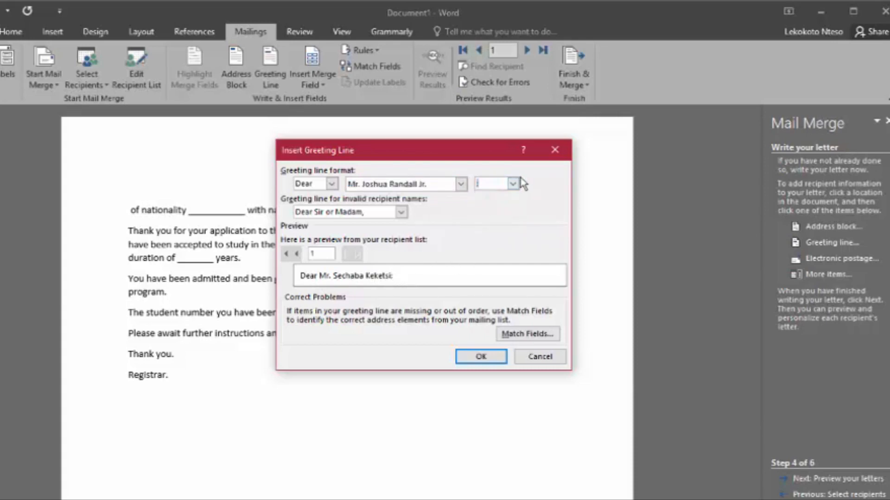
left_click(513, 184)
left_click(501, 195)
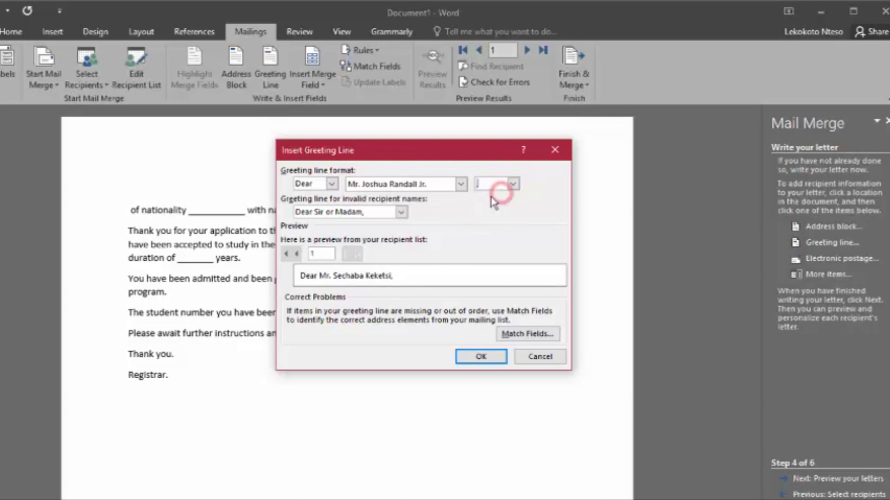
left_click(402, 213)
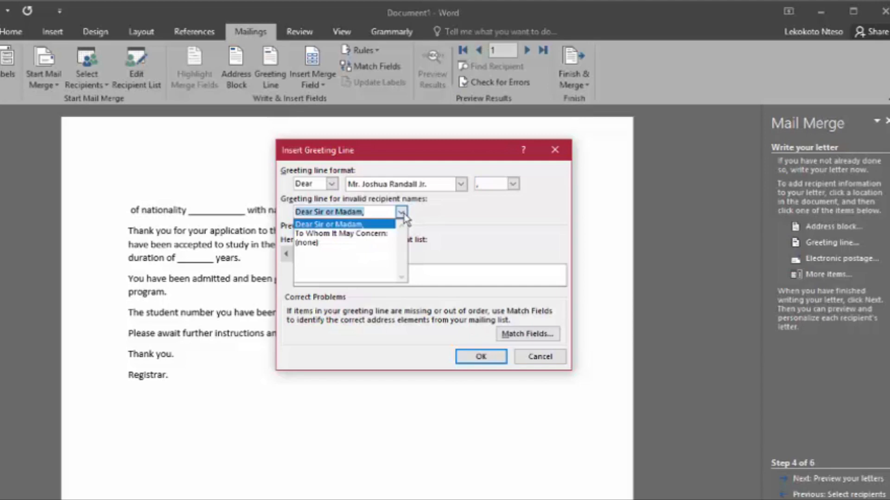
left_click(392, 224)
left_click(463, 357)
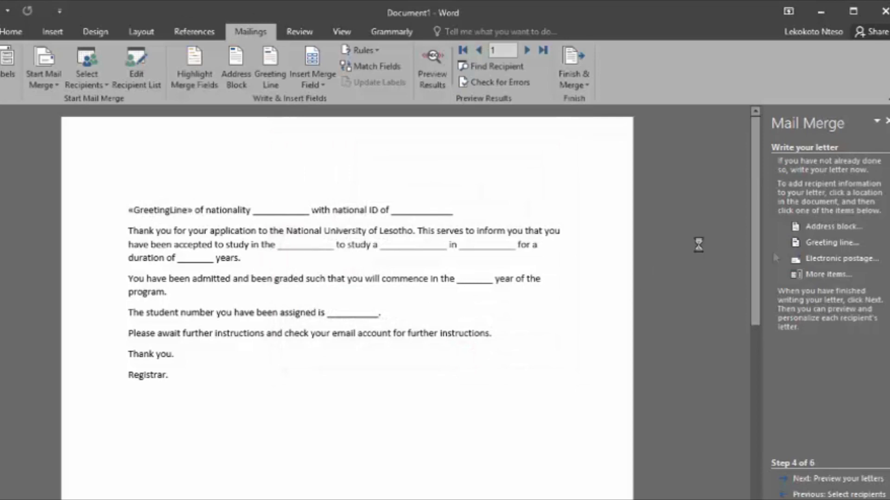
Step: Insert the Nationality merge field directly after the greeting line and remove it again
left_click(828, 275)
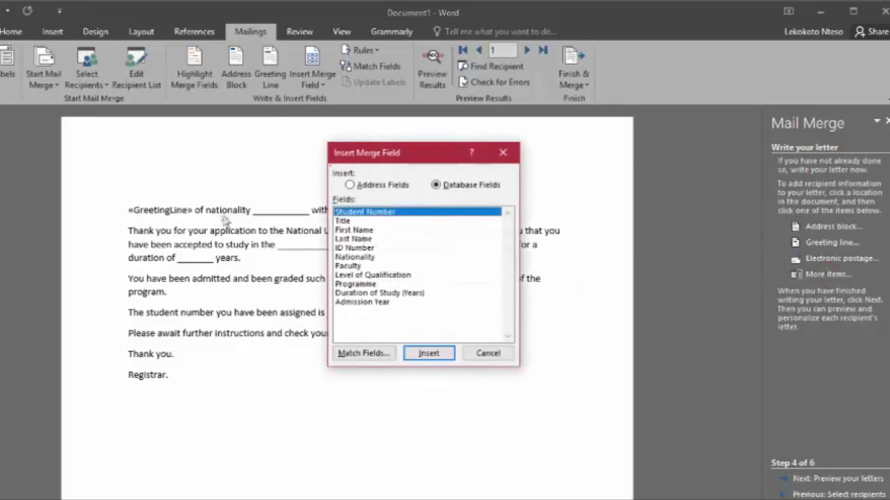
left_click(356, 257)
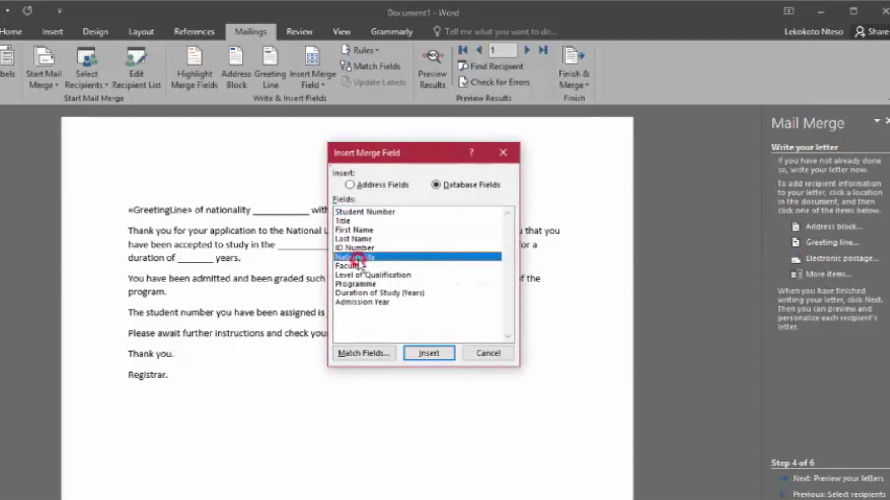
left_click(423, 356)
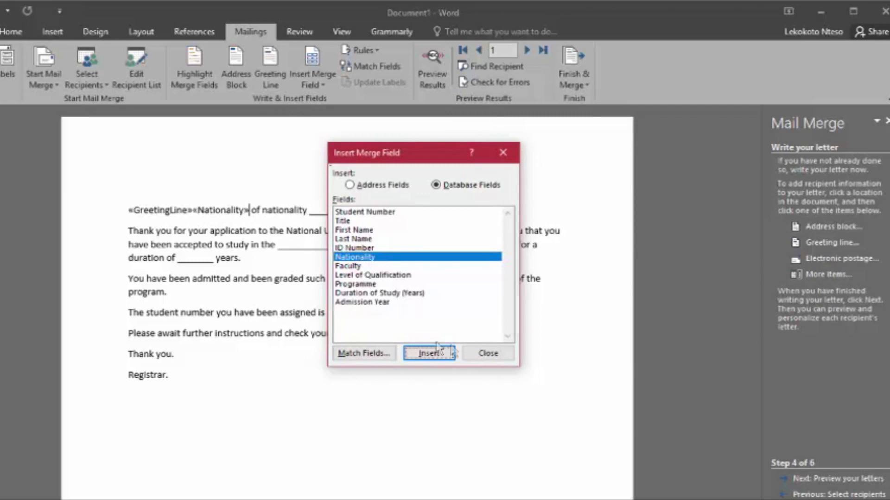
left_click(475, 356)
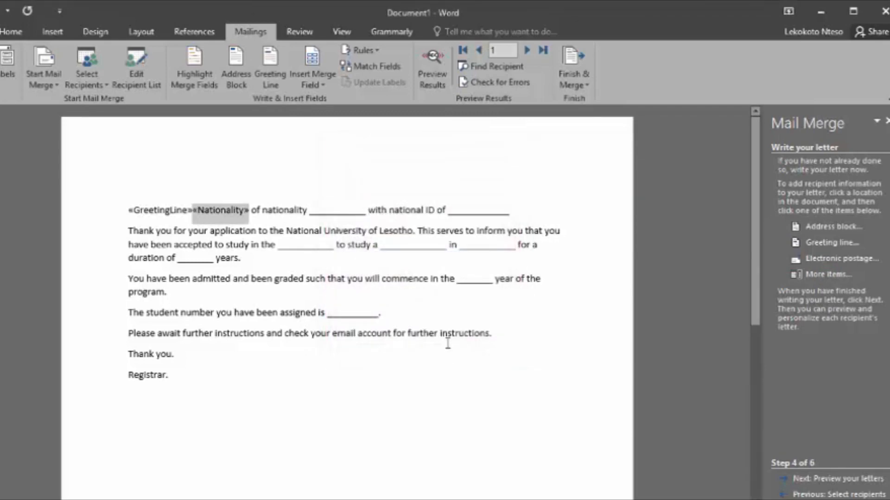
key("BackSpace")
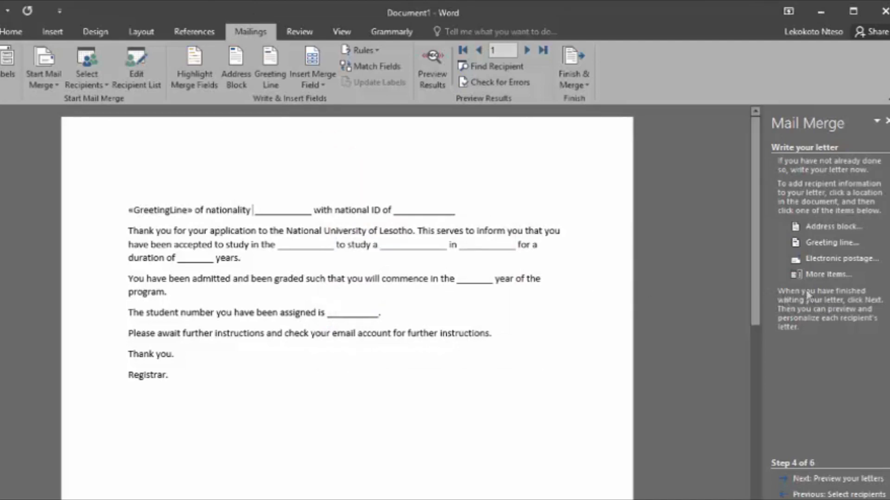
Step: Insert the Nationality merge field after "of nationality", moving the field dialog clear of the letter text
left_click(836, 275)
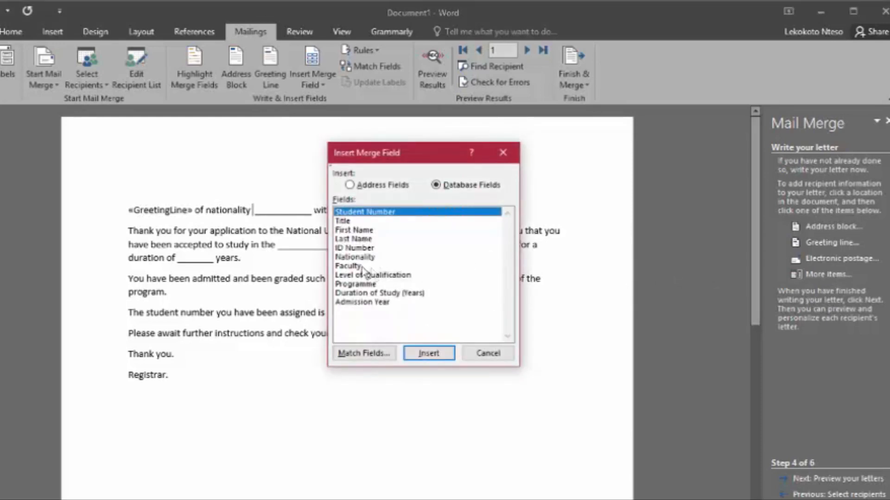
left_click(355, 257)
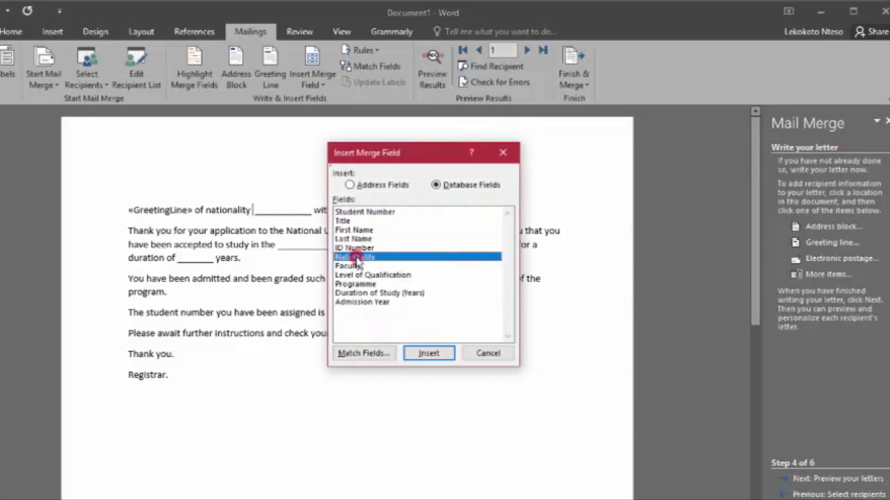
left_click(419, 354)
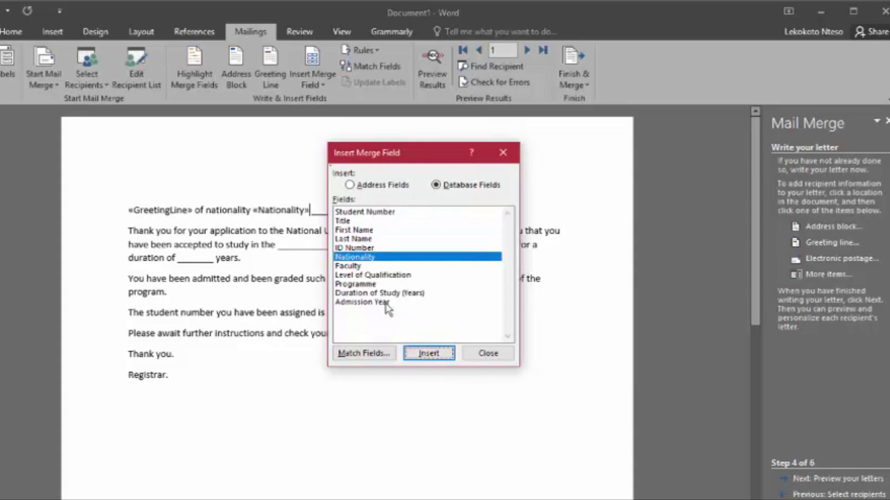
left_click_drag(468, 160, 747, 101)
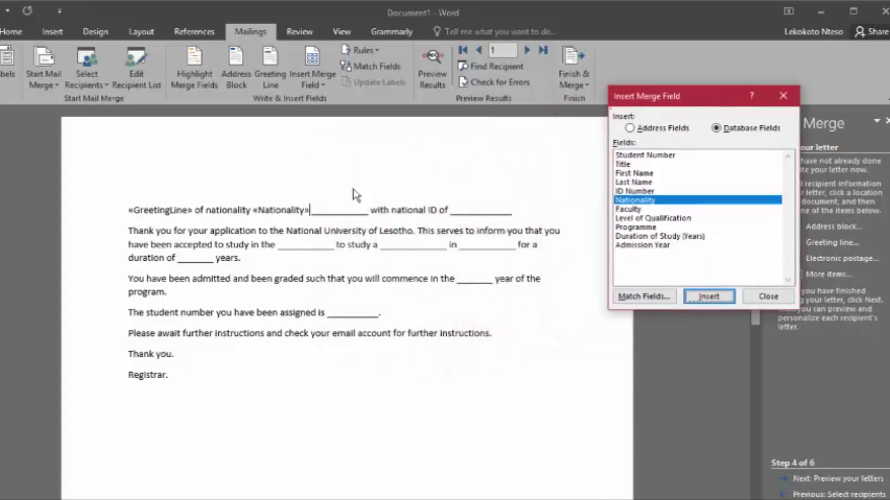
left_click(307, 210)
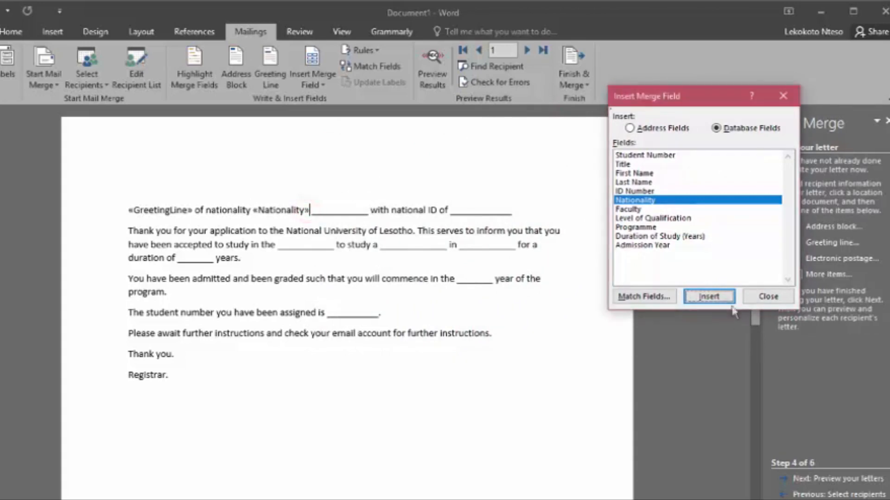
left_click(767, 296)
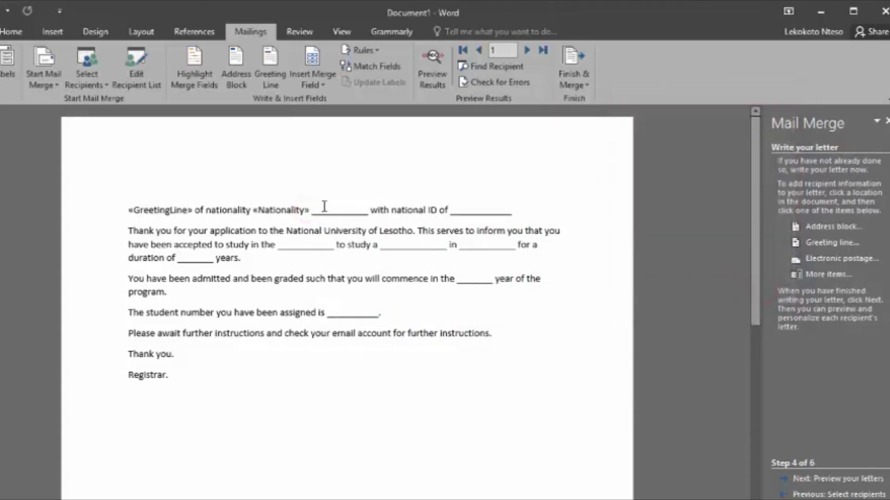
Step: Delete the underscore blank between the Nationality field and "with national ID of"
key("Delete")
key("Delete")
key("Delete")
key("Delete")
key("Delete")
key("Delete")
key("Delete")
key("Delete")
key("Delete")
key("Delete")
key("Delete")
key("Delete")
key("Delete")
key("Delete")
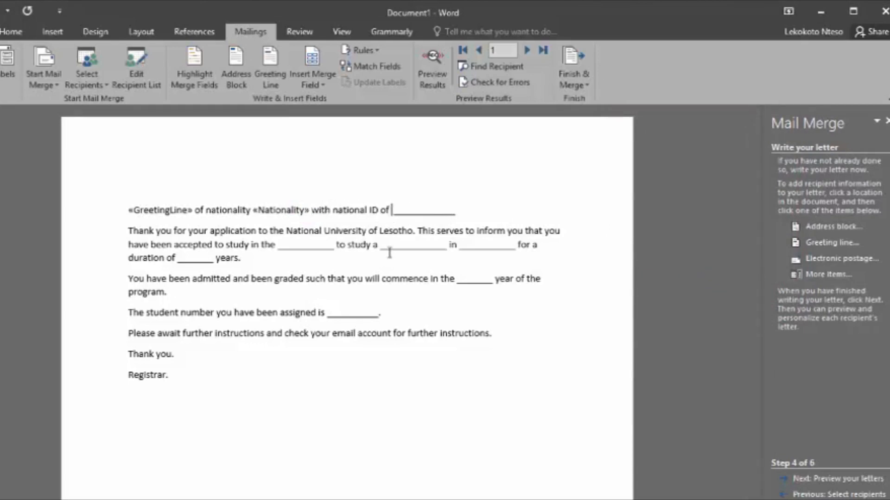
Step: Replace the blank after "with national ID of" with the ID Number merge field and end the sentence with a full stop
left_click(801, 276)
left_click(626, 201)
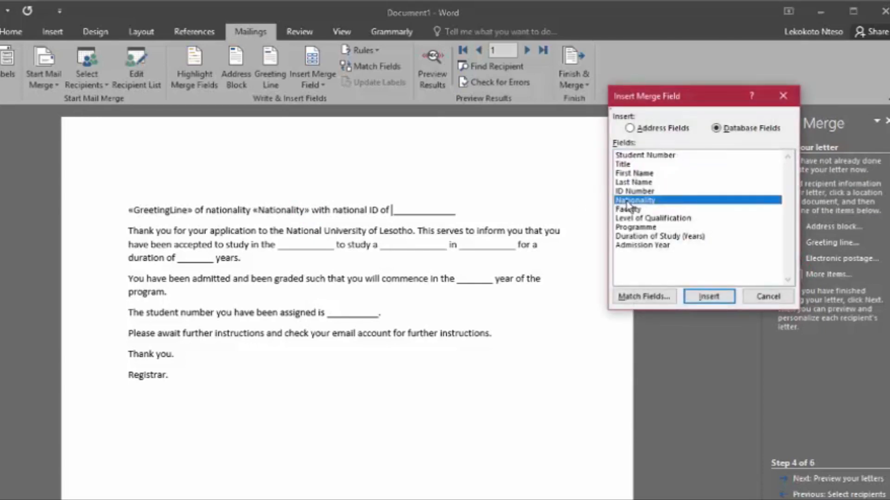
left_click(645, 191)
left_click(708, 297)
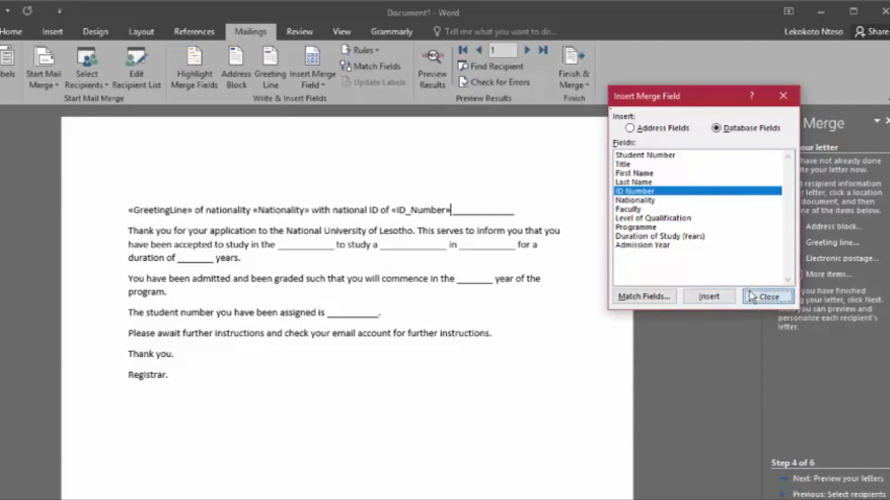
left_click(765, 297)
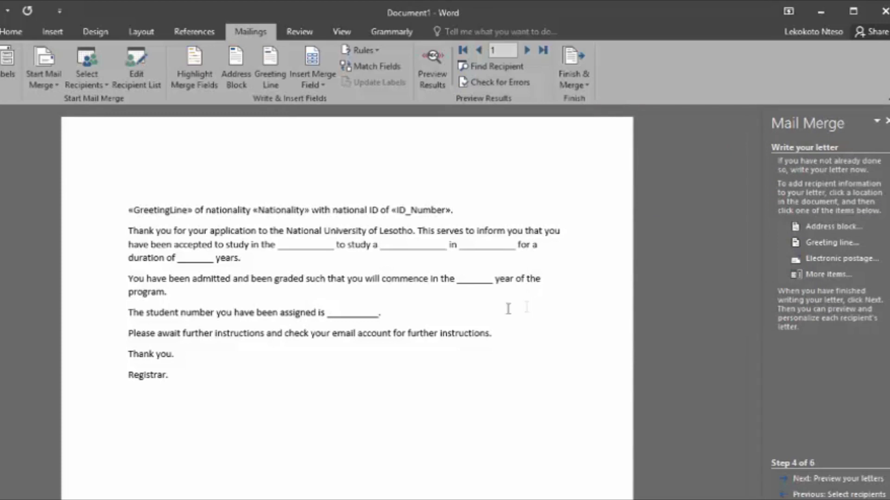
Step: Insert the Faculty merge field after "accepted to study in the" in the second paragraph
left_click(273, 248)
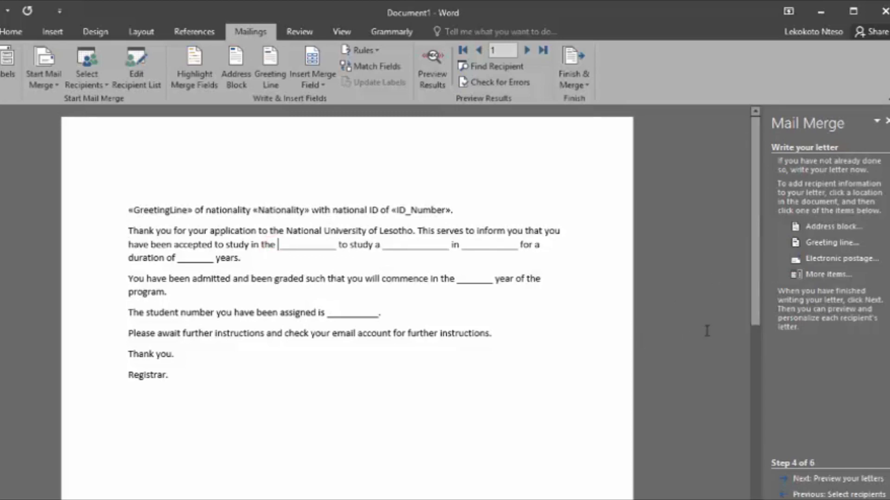
left_click(815, 275)
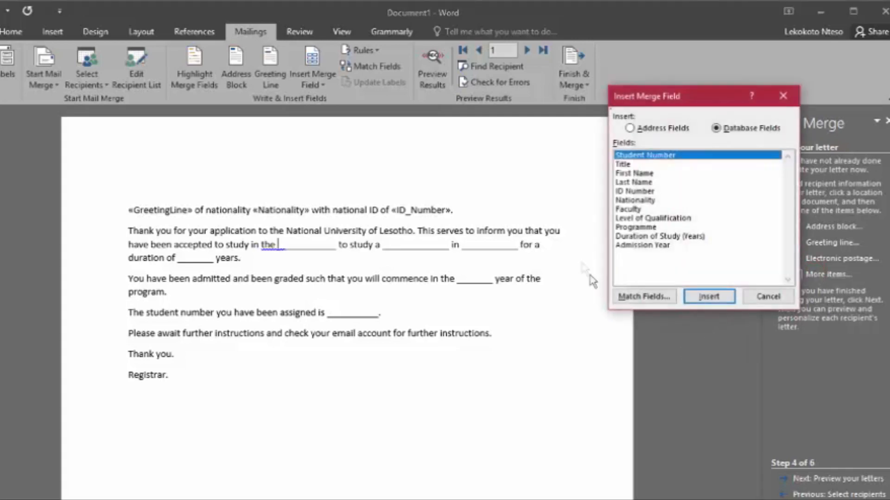
left_click(642, 208)
left_click(704, 298)
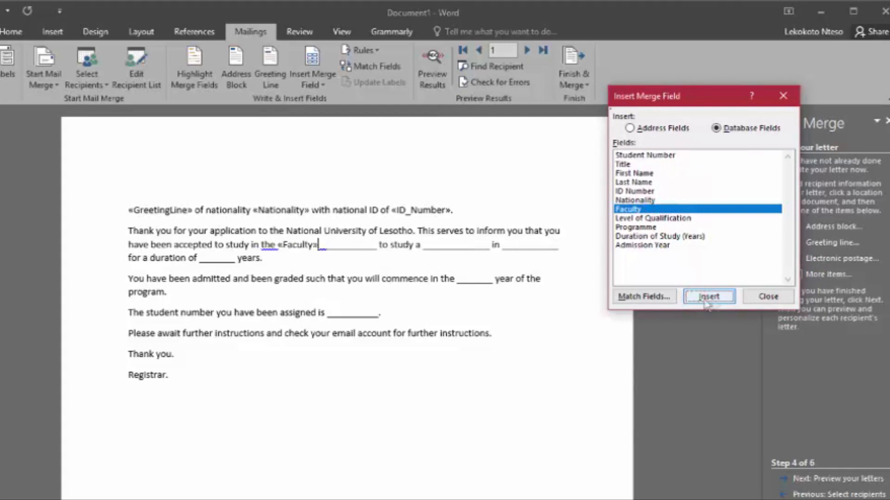
left_click(768, 297)
Step: Delete the underscore blank between the Faculty field and "to study a"
key("Delete")
key("Delete")
key("Delete")
key("Delete")
key("Delete")
key("Delete")
key("Delete")
key("Delete")
key("Delete")
key("Delete")
key("Delete")
key("Delete")
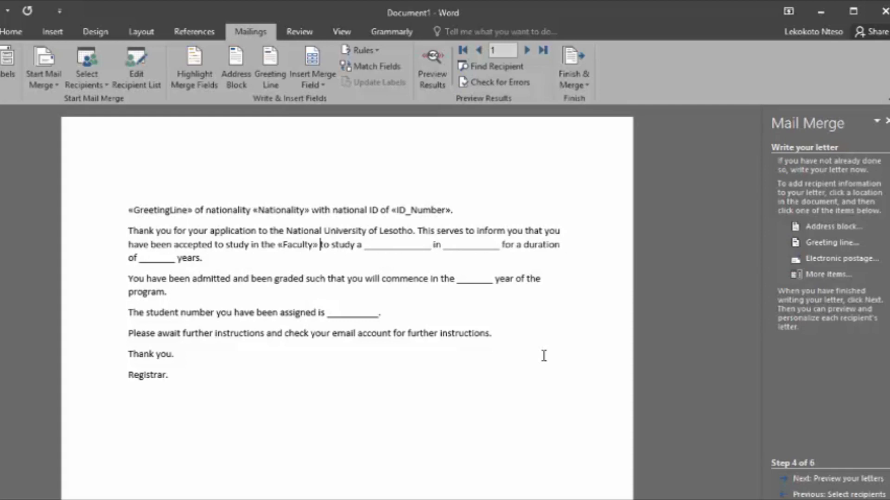
Step: Insert the Level of Qualification merge field after "to study a" in the second paragraph
left_click(363, 248)
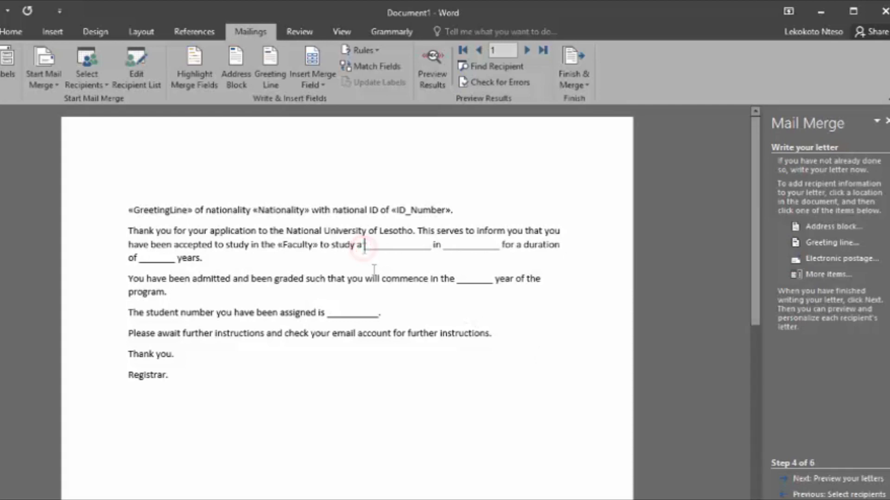
left_click(818, 275)
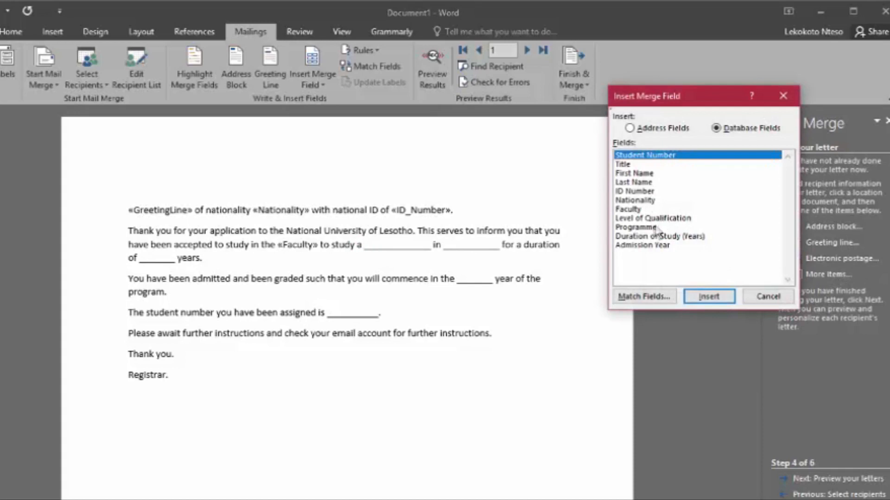
left_click(653, 219)
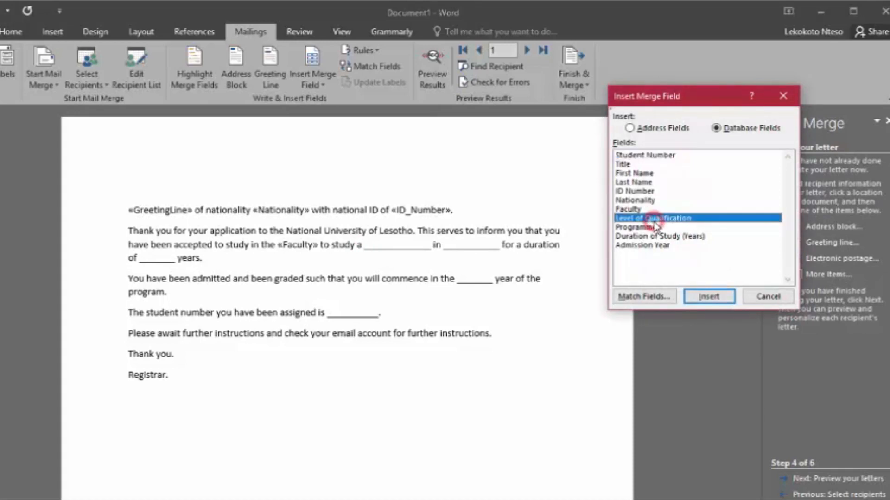
left_click(717, 298)
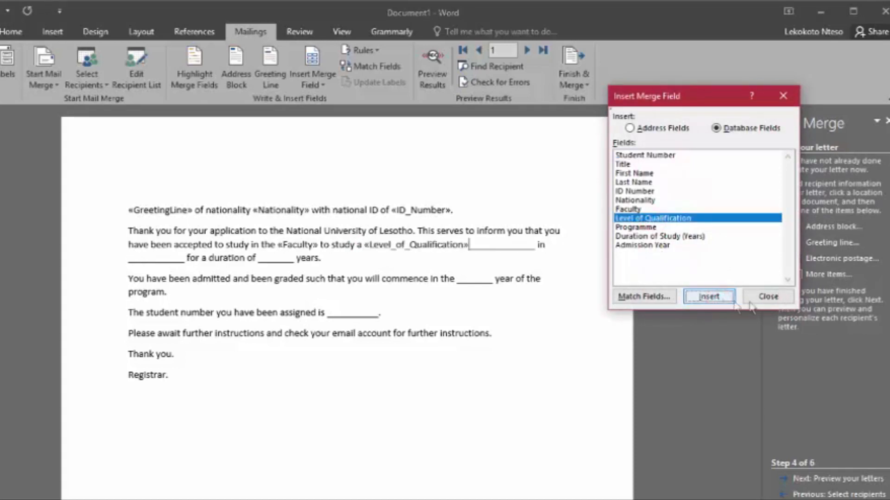
Step: Delete the underscore blank between the Level of Qualification field and "in" in the second paragraph
left_click(767, 297)
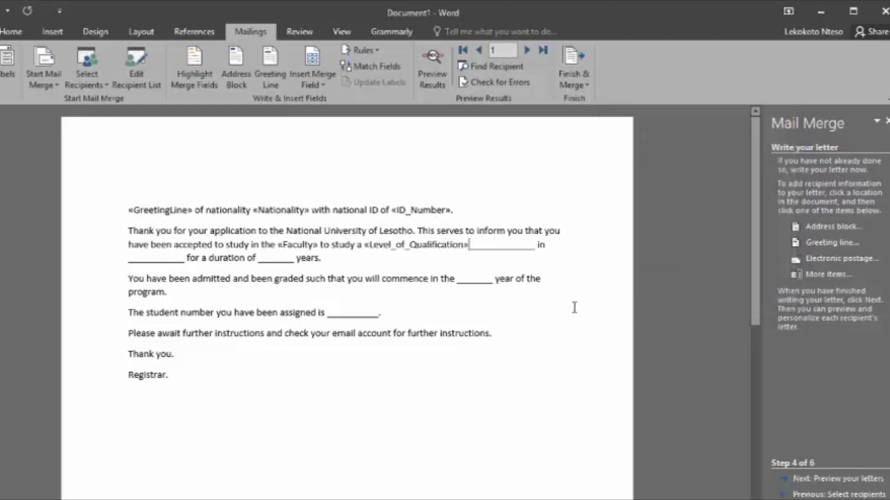
key("shift+Right")
key("shift+Right")
key("shift+Right")
key("shift+Right")
key("shift+Right")
key("shift+Right")
key("shift+Right")
key("shift+Right")
key("shift+Right")
key("shift+Right")
key("shift+Right")
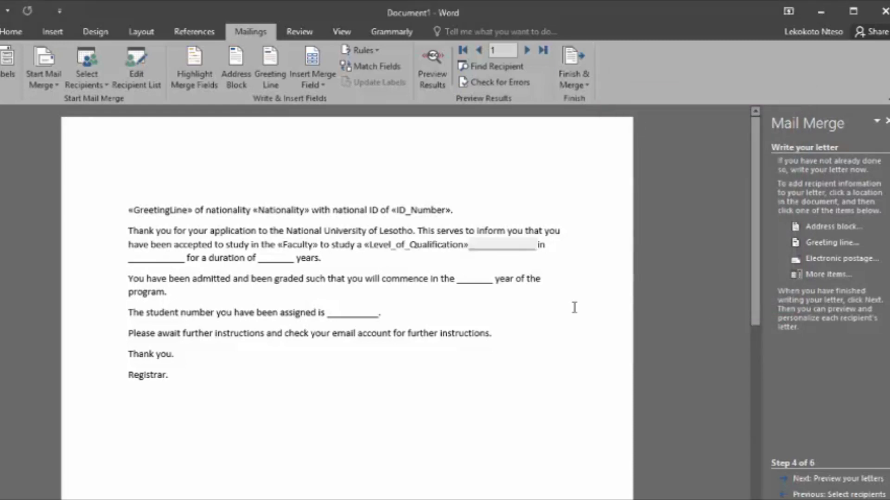
Step: Insert the Programme merge field after "in", following the Level of Qualification field in the second paragraph
left_click_drag(479, 243, 580, 255)
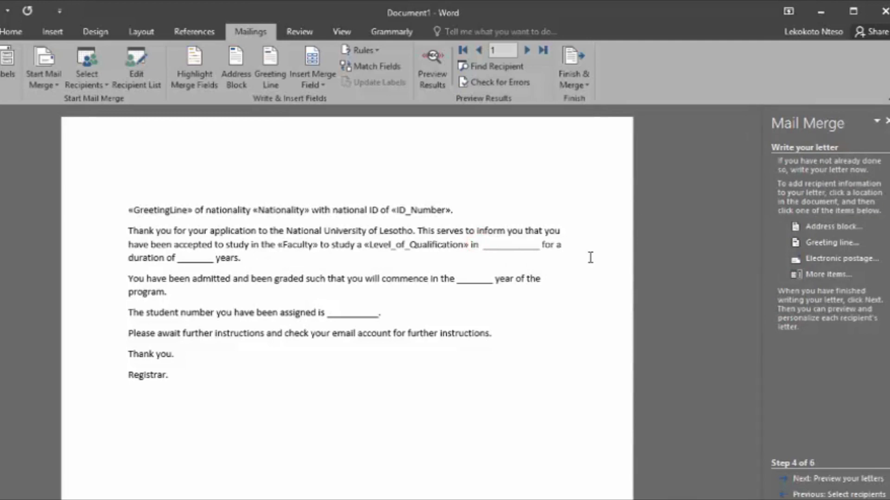
left_click(808, 275)
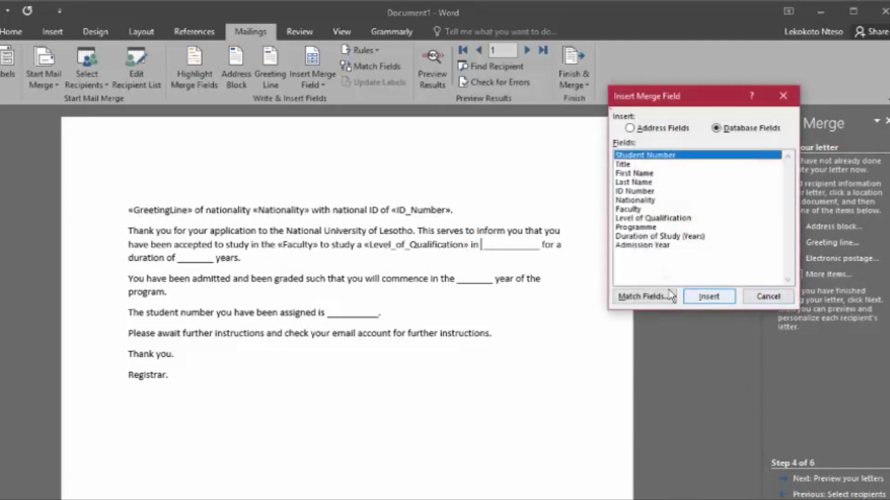
left_click(635, 228)
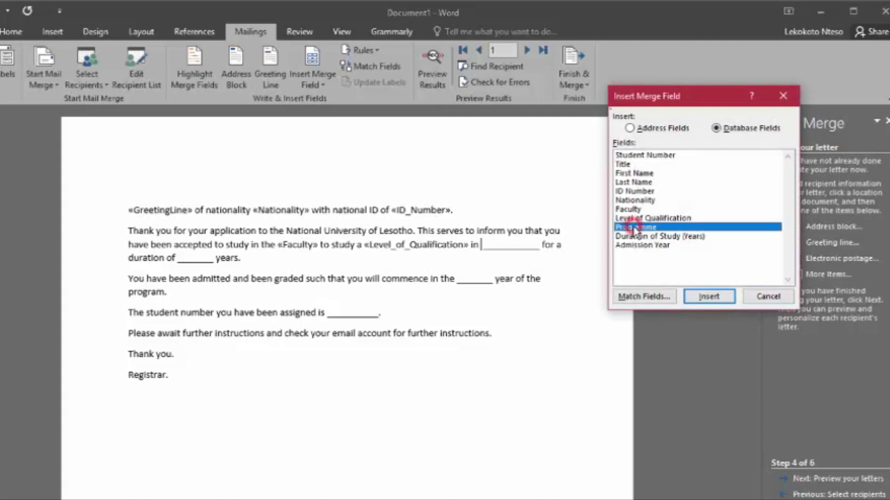
left_click(720, 296)
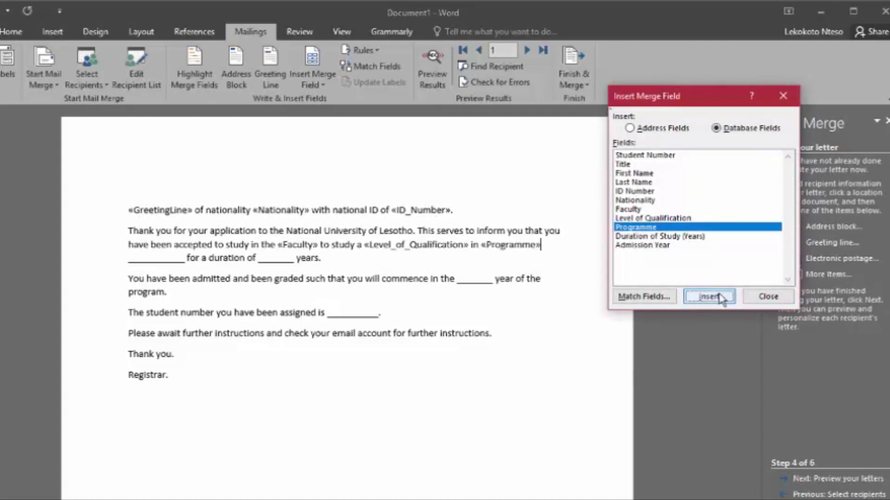
left_click(766, 296)
Step: Delete the underscore blank between the Programme field and "for a duration of"
key("shift+Right")
key("shift+Right")
key("shift+Right")
key("shift+Right")
key("shift+Right")
key("shift+Right")
key("shift+Right")
key("shift+Right")
key("shift+Right")
key("shift+Right")
key("shift+Right")
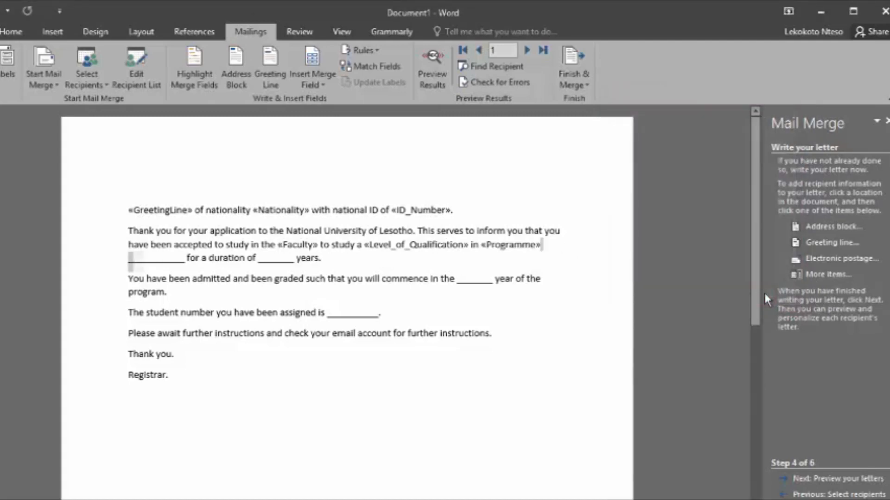
key("Delete")
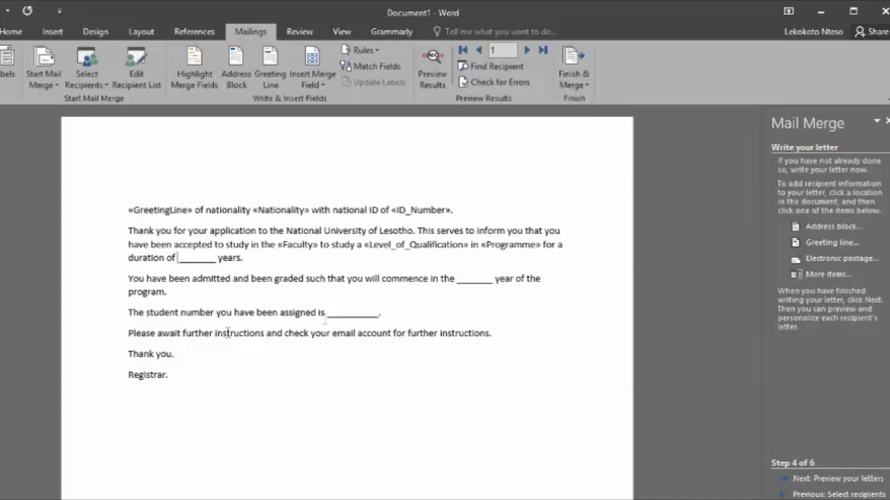
Step: Insert the Duration of Study (Years) merge field after "for a duration of" in the second paragraph
left_click(806, 276)
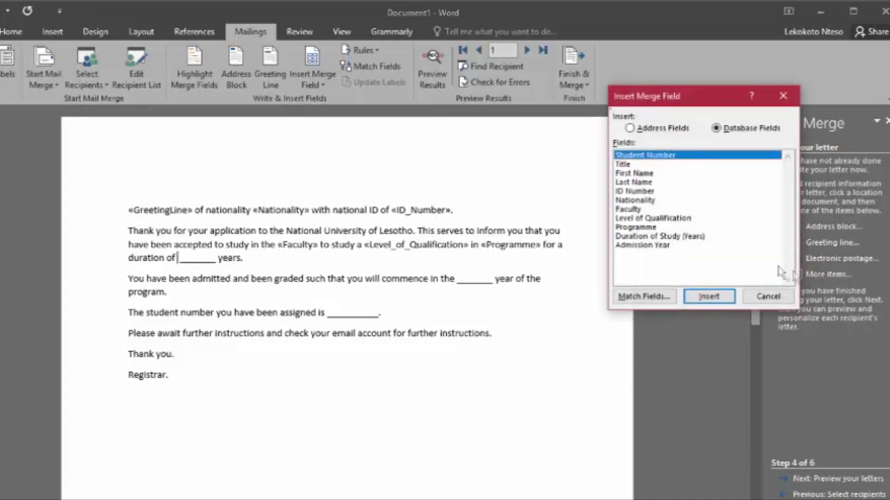
left_click(645, 236)
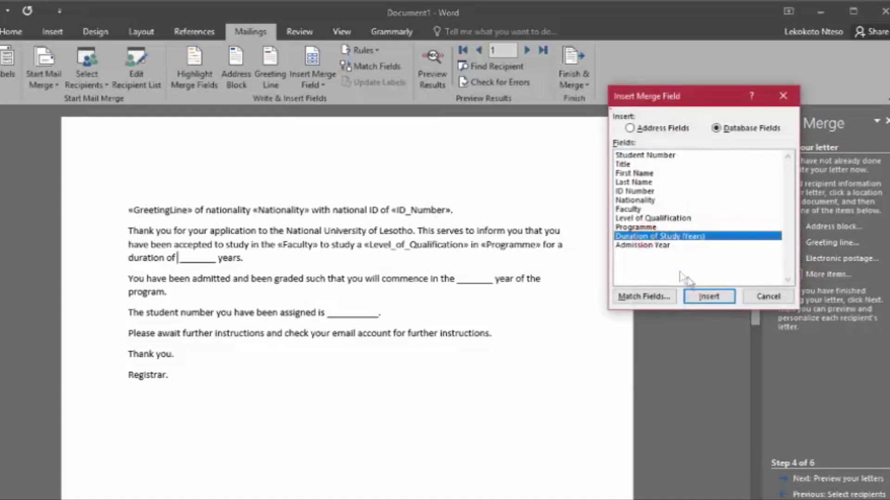
left_click(709, 296)
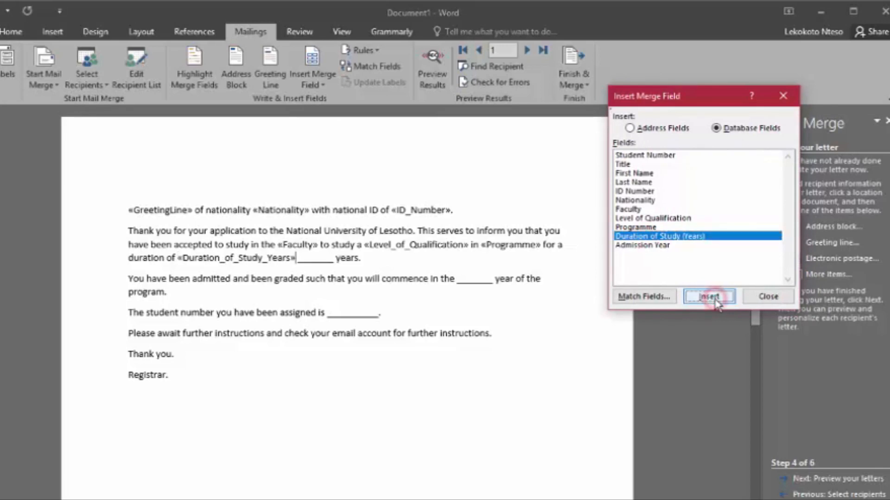
left_click(760, 297)
Step: Delete the underscore blank between the Duration of Study field and "years"
key("Delete")
key("Delete")
key("Delete")
key("Delete")
key("Delete")
key("Delete")
key("Delete")
key("Delete")
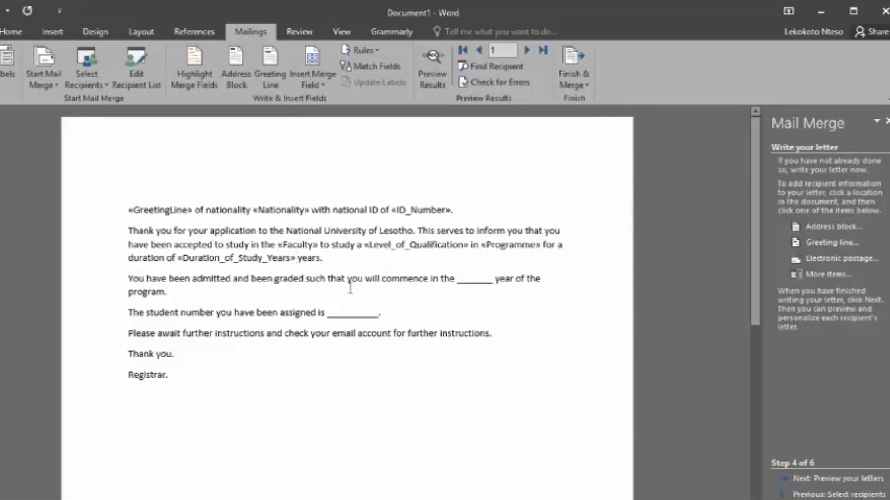
Step: Insert the Admission Year merge field after "you will commence in the" in the third paragraph
left_click(456, 280)
left_click(827, 274)
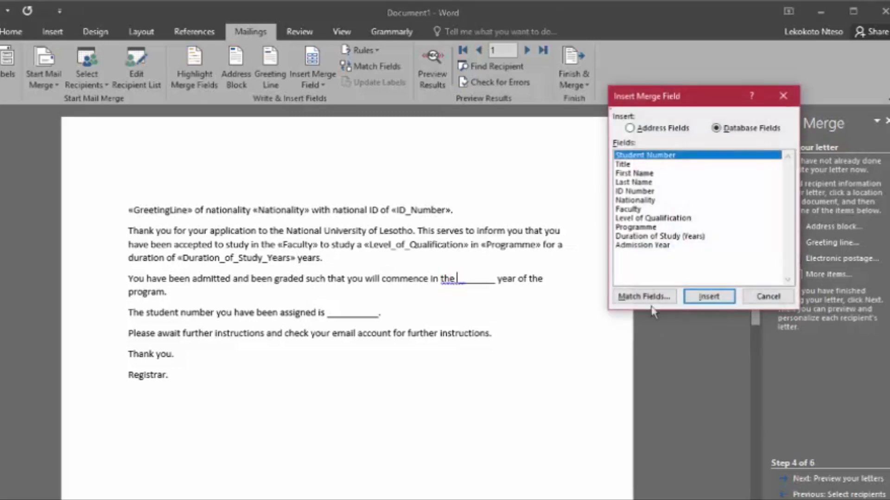
left_click(658, 245)
left_click(698, 297)
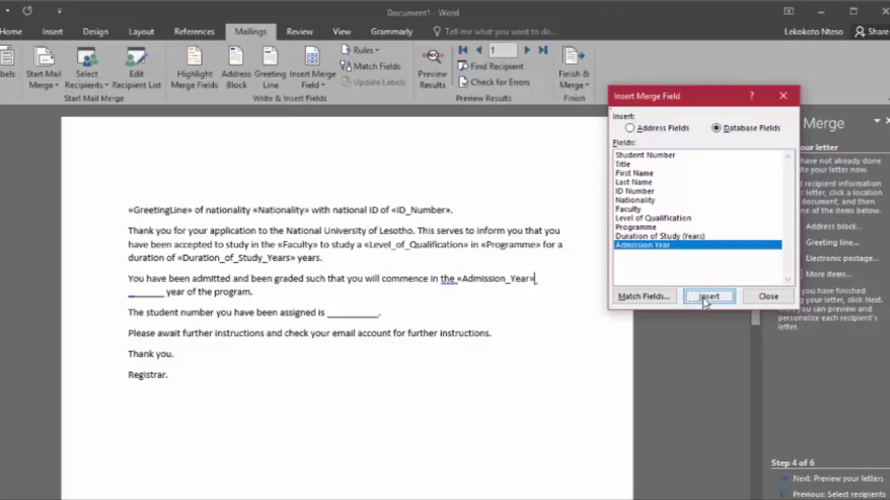
left_click(762, 295)
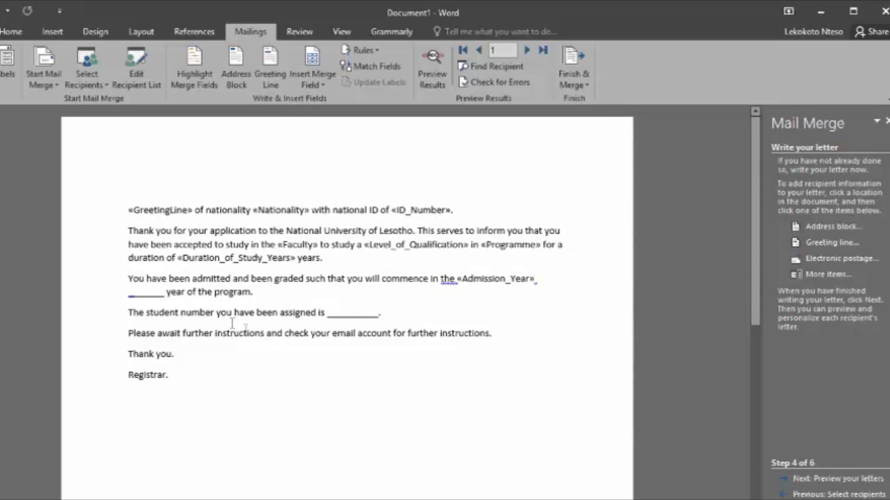
Step: Delete the underscore blank between the Admission Year field and "year of the program"
key("Delete")
key("Delete")
key("Delete")
key("Delete")
key("Delete")
key("Delete")
key("Delete")
key("Delete")
key("Delete")
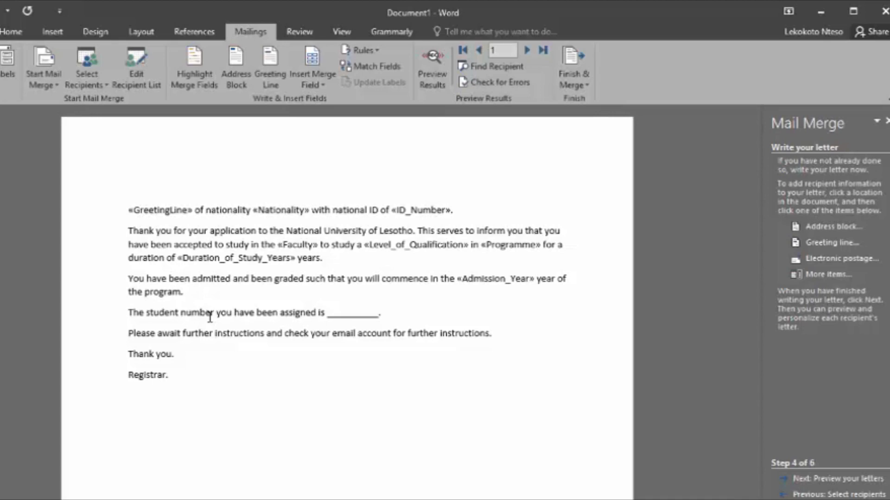
Step: Insert the Student Number merge field after "The student number you have been assigned is"
left_click(326, 315)
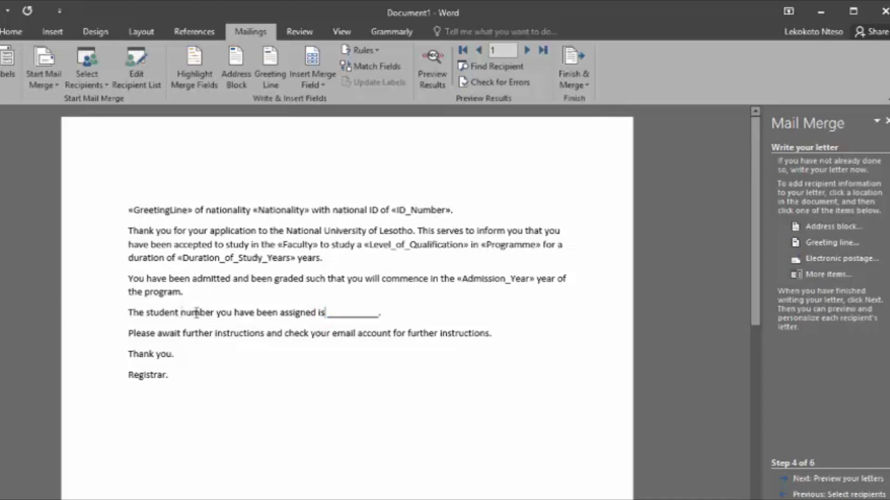
left_click(814, 274)
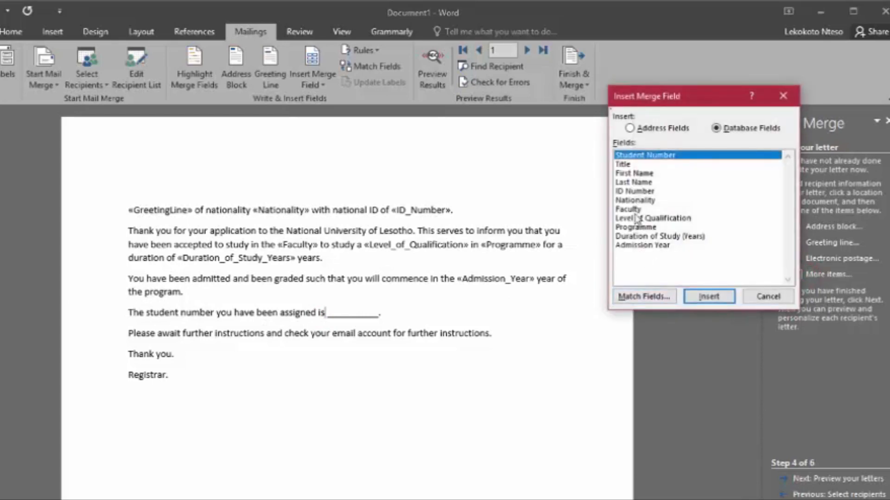
left_click(709, 297)
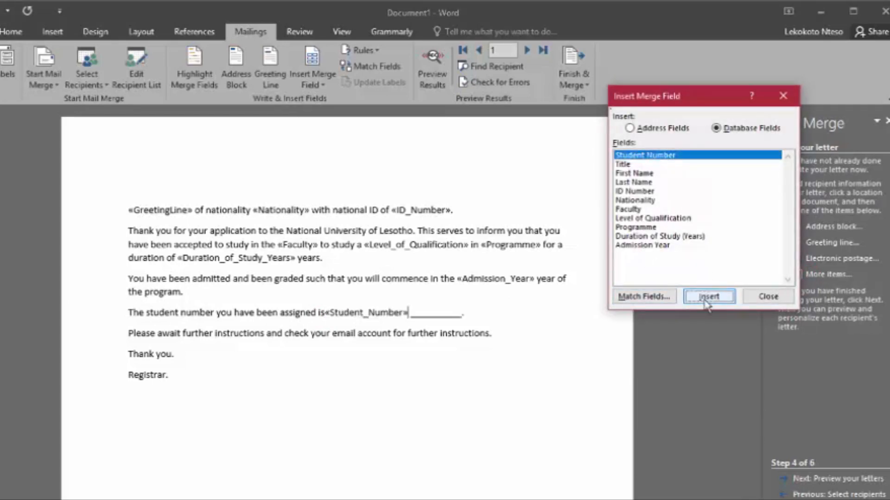
left_click(762, 295)
Step: Delete the underscore blank after the Student Number field and add a space between "is" and the field
key("Delete")
key("Delete")
key("Delete")
key("Delete")
key("Delete")
key("Delete")
key("Delete")
key("Delete")
key("Delete")
key("Delete")
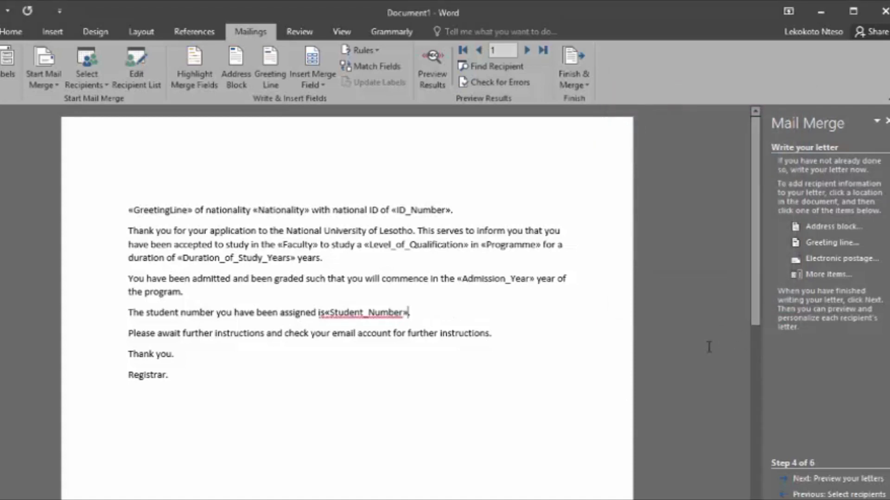
left_click(323, 313)
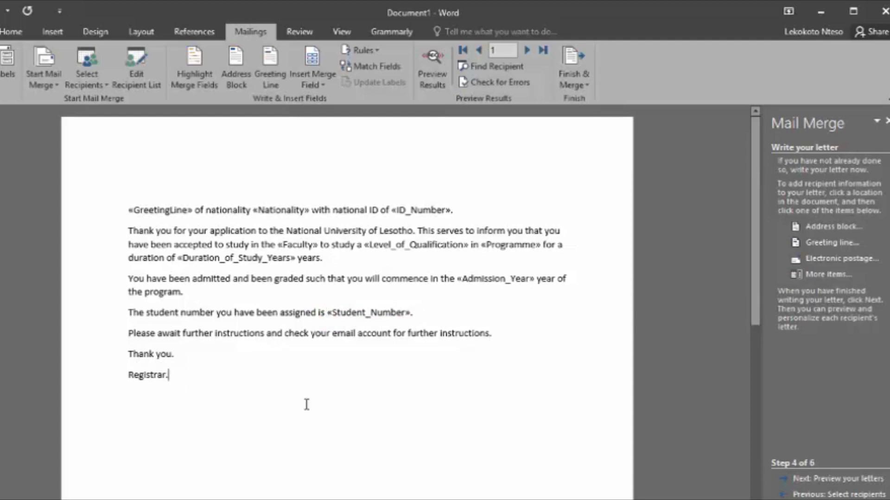
Step: Preview the merged letters and check the first recipient's programme, study duration, admission year and student number
left_click(841, 481)
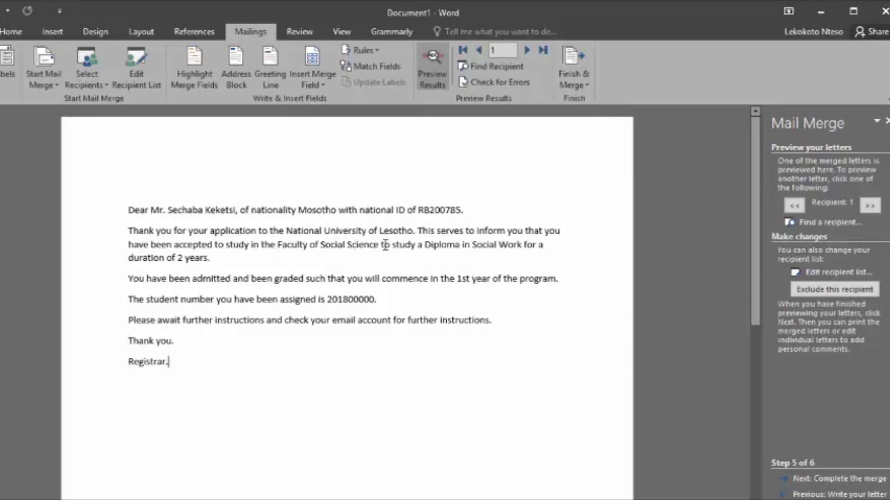
left_click_drag(422, 247, 518, 246)
left_click(243, 246)
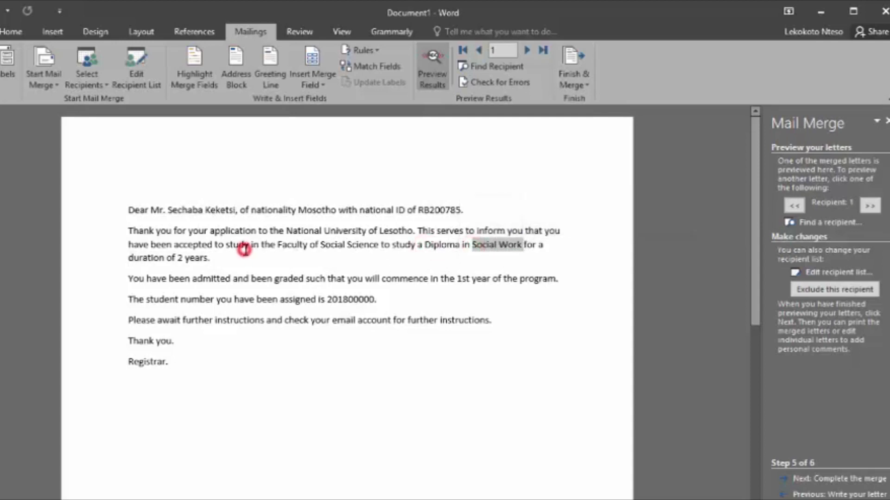
left_click(167, 257)
left_click_drag(168, 257, 209, 259)
left_click(150, 299)
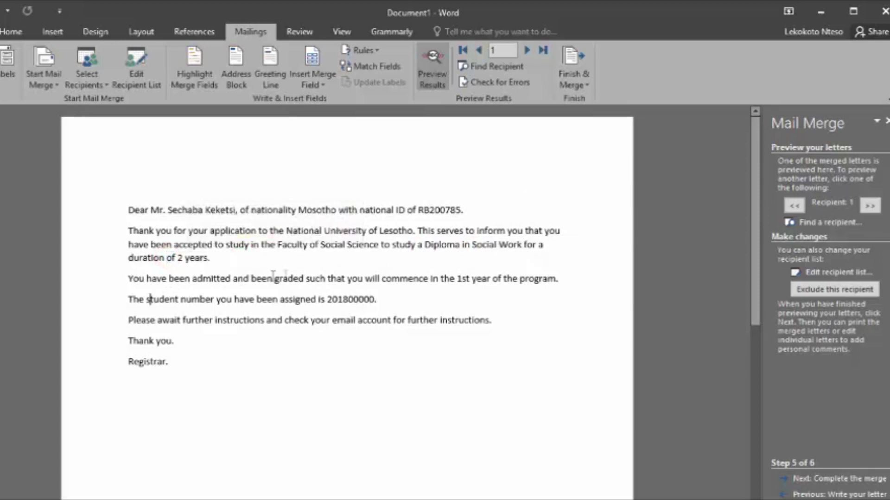
left_click_drag(454, 279, 467, 295)
left_click(367, 300)
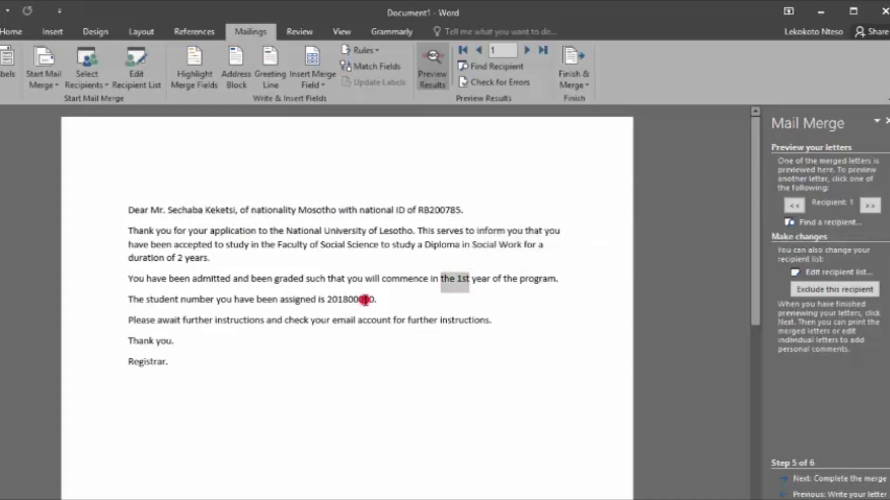
left_click_drag(320, 300, 374, 299)
left_click(260, 330)
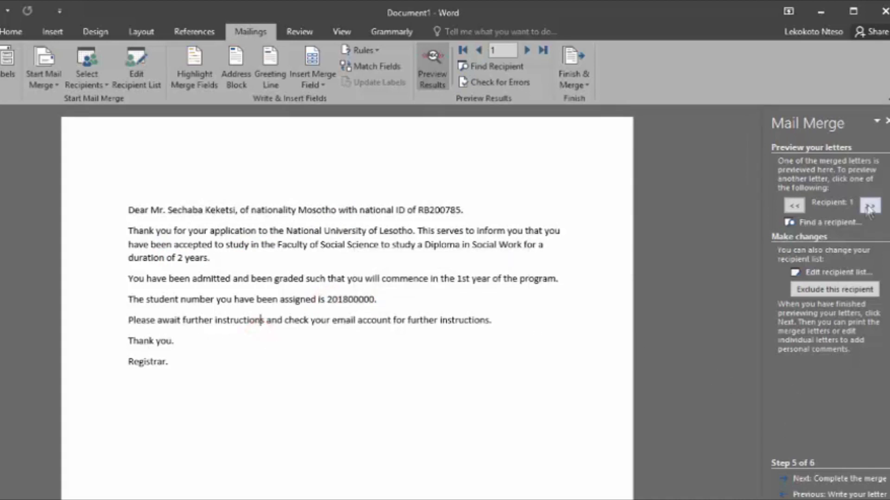
Step: Show the second recipient's letter and check the name, nationality and national ID in its opening line
left_click(868, 205)
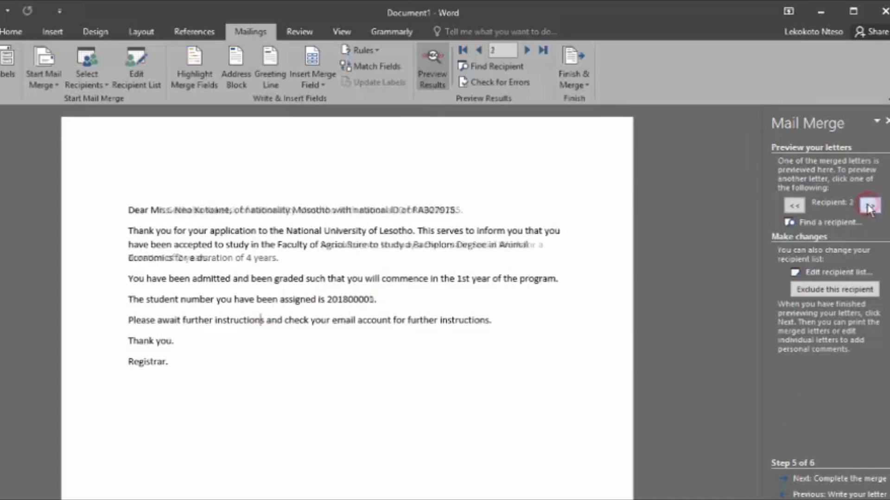
left_click_drag(152, 210, 231, 207)
left_click(230, 207)
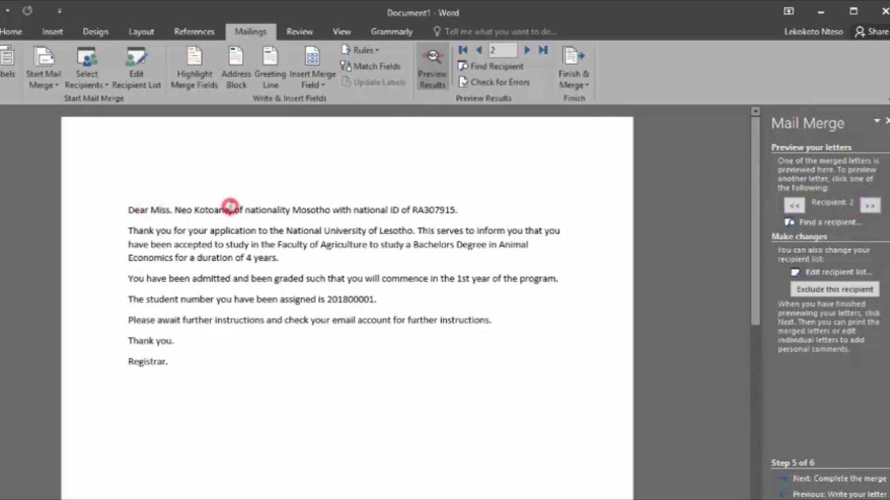
left_click_drag(294, 209, 329, 210)
left_click(378, 211)
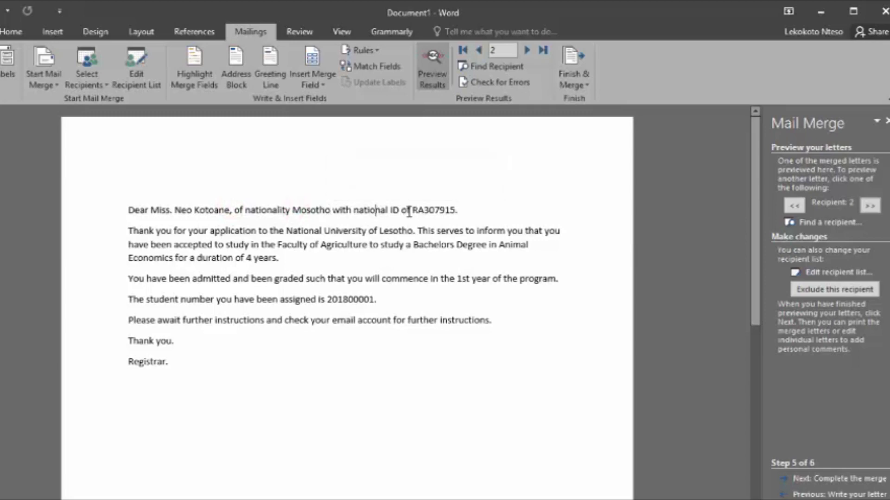
left_click_drag(412, 210, 456, 207)
left_click(456, 209)
type(".")
Step: Check the faculty, qualification, programme, study duration, admission year and student number in the second recipient's letter
left_click_drag(277, 245, 484, 246)
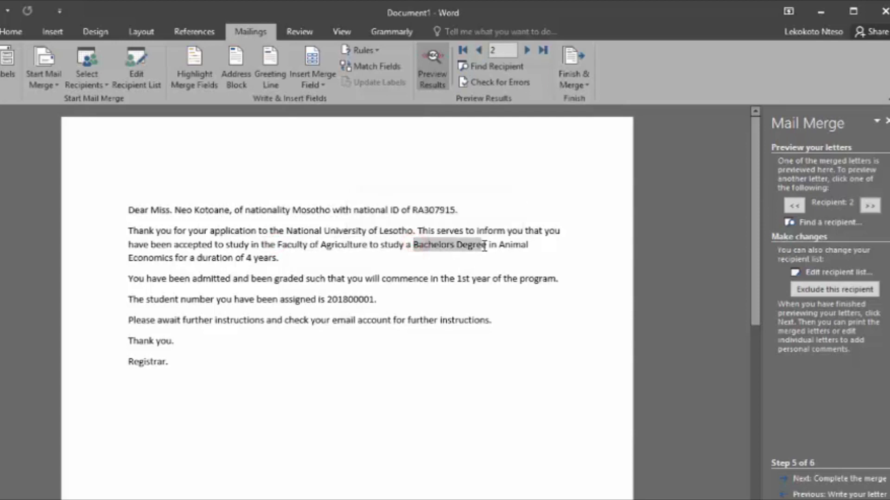
left_click(488, 245)
left_click_drag(501, 248, 204, 245)
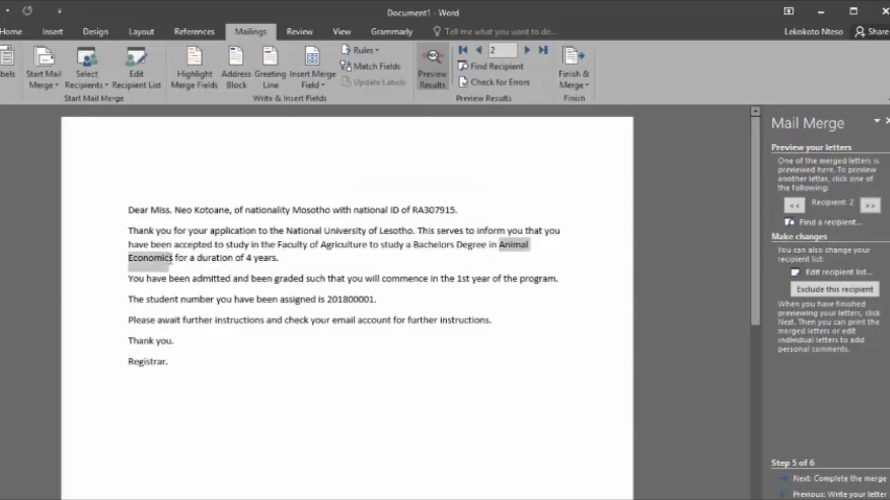
left_click_drag(245, 261, 251, 261)
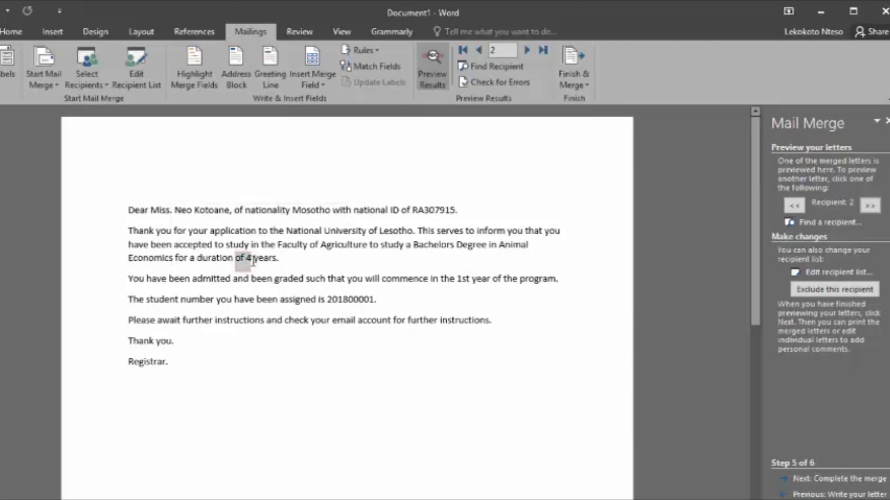
left_click(214, 279)
left_click_drag(454, 277, 469, 278)
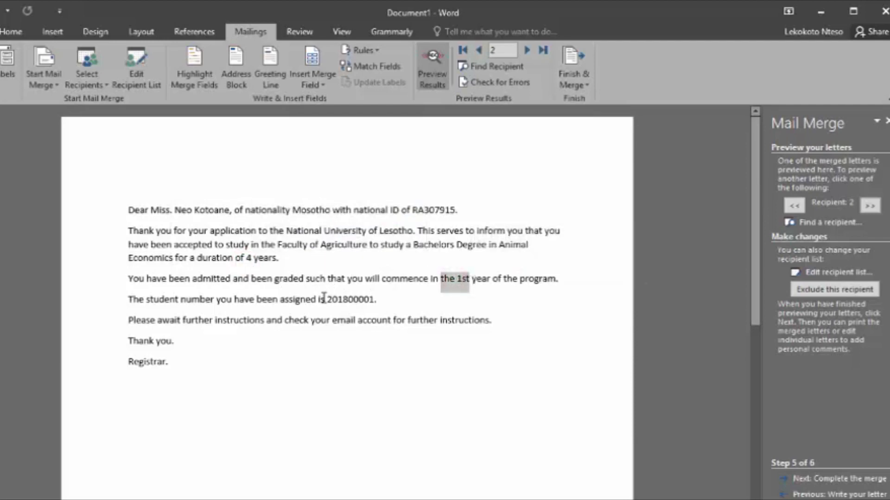
left_click_drag(326, 299, 374, 300)
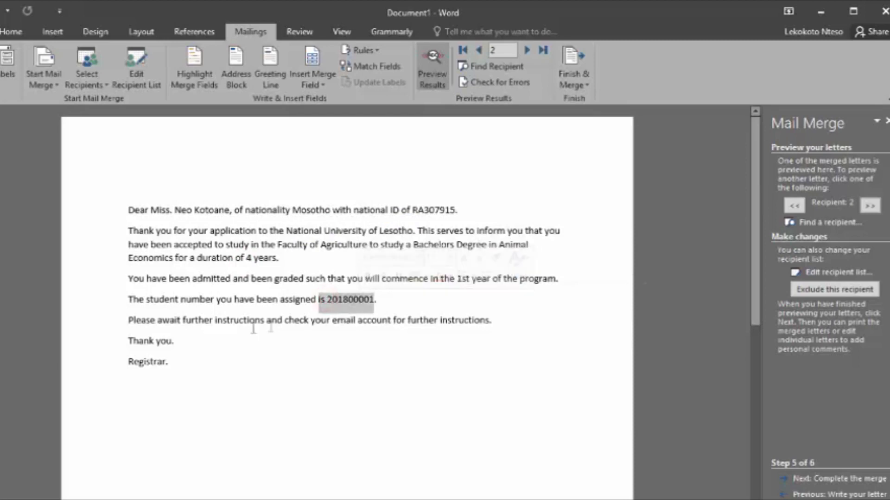
left_click(206, 328)
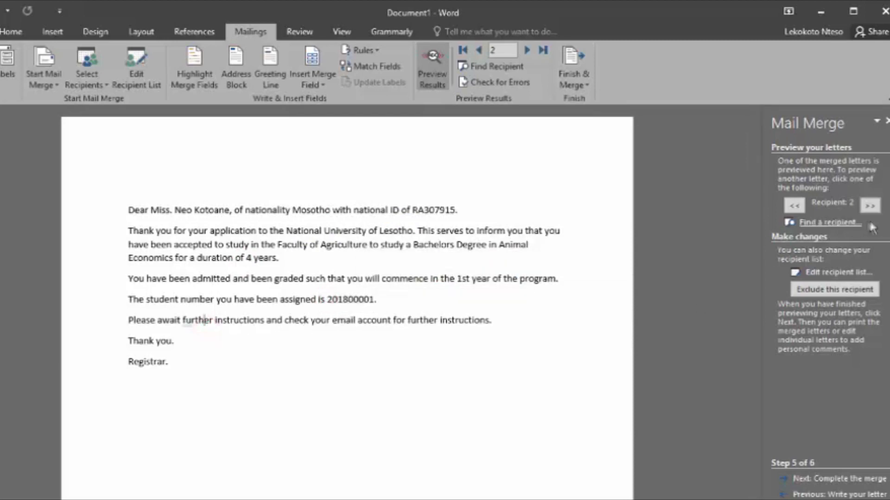
Step: Show the third recipient's letter and check the title, name, nationality and national ID in its opening line
left_click(865, 205)
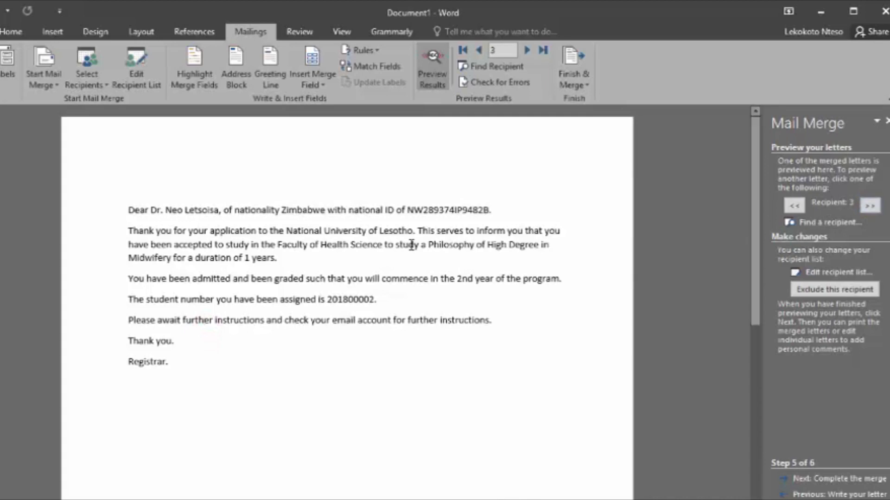
left_click_drag(139, 211, 221, 212)
left_click(296, 211)
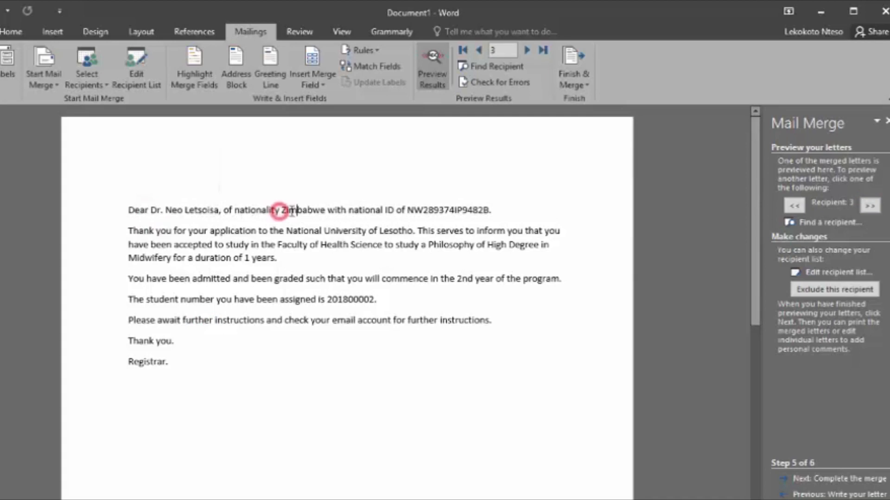
left_click_drag(282, 211, 317, 209)
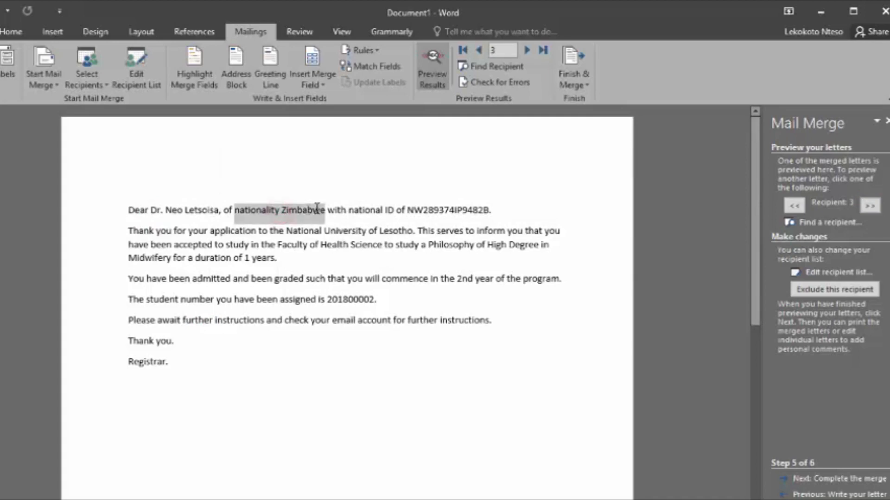
left_click(364, 211)
left_click_drag(408, 211, 491, 207)
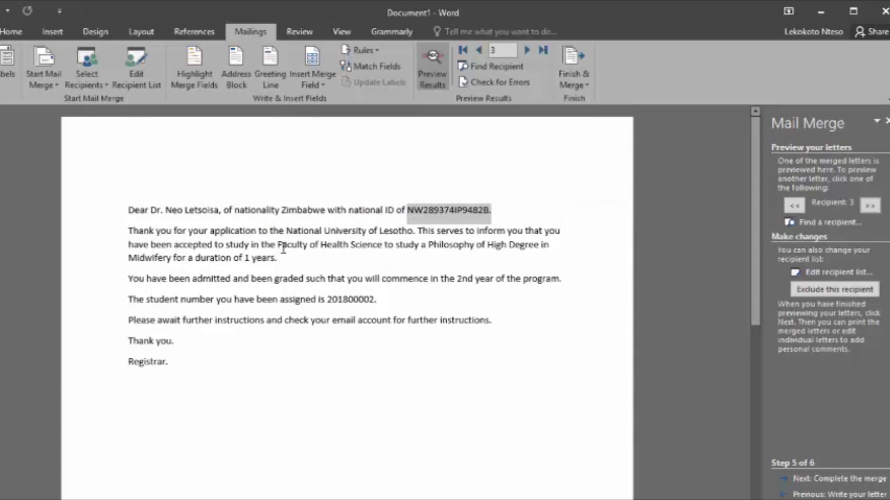
Step: Check the faculty, qualification, programme, study duration, admission year and student number in the third recipient's letter
left_click_drag(280, 248, 539, 244)
left_click_drag(122, 261, 172, 254)
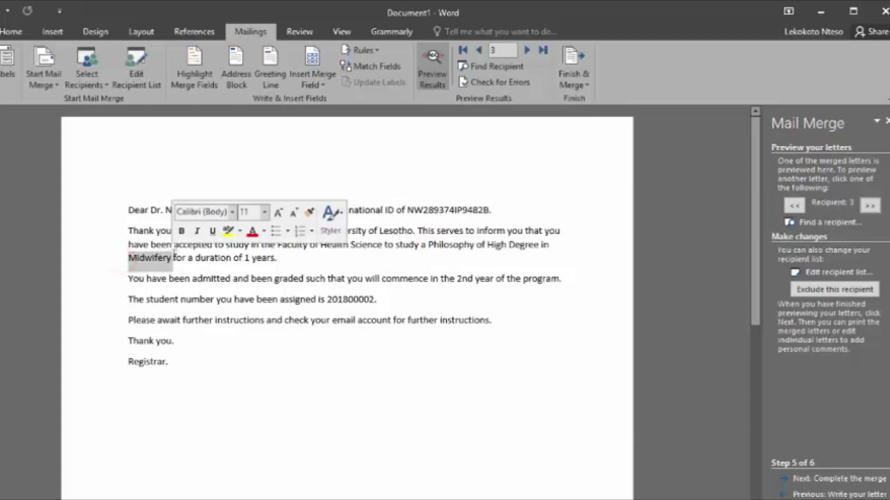
left_click(246, 257)
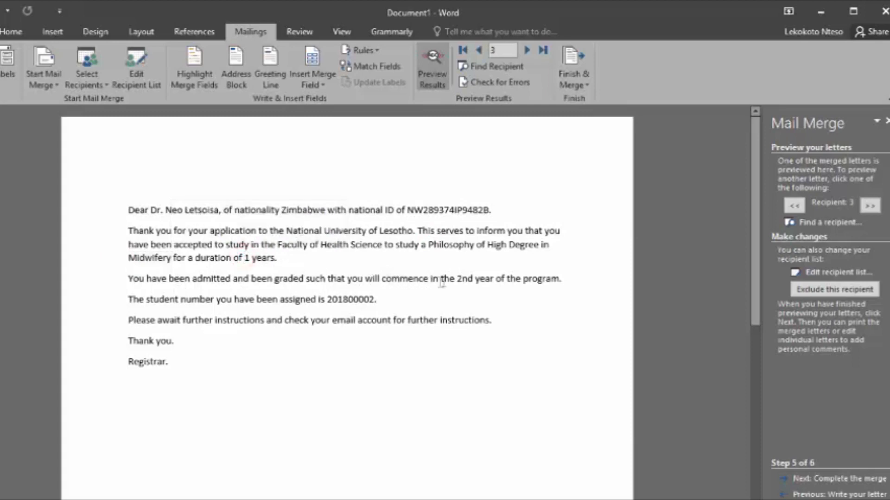
left_click_drag(456, 278, 494, 279)
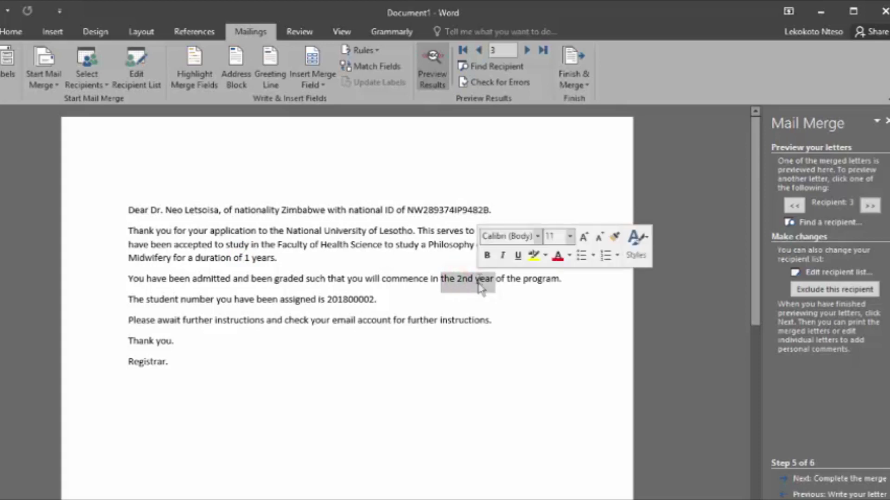
left_click_drag(327, 300, 377, 299)
left_click(556, 332)
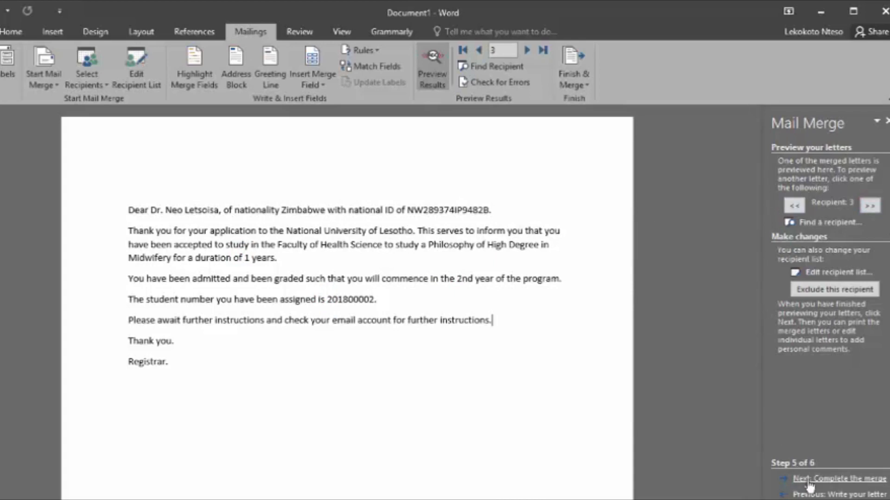
Step: Advance to completing the merge and send all records of the merged letters to the printer
left_click(832, 480)
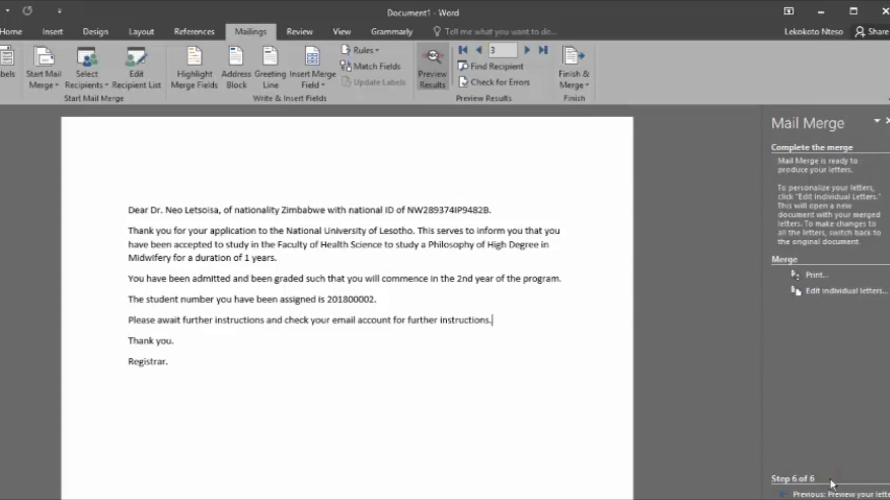
left_click(817, 277)
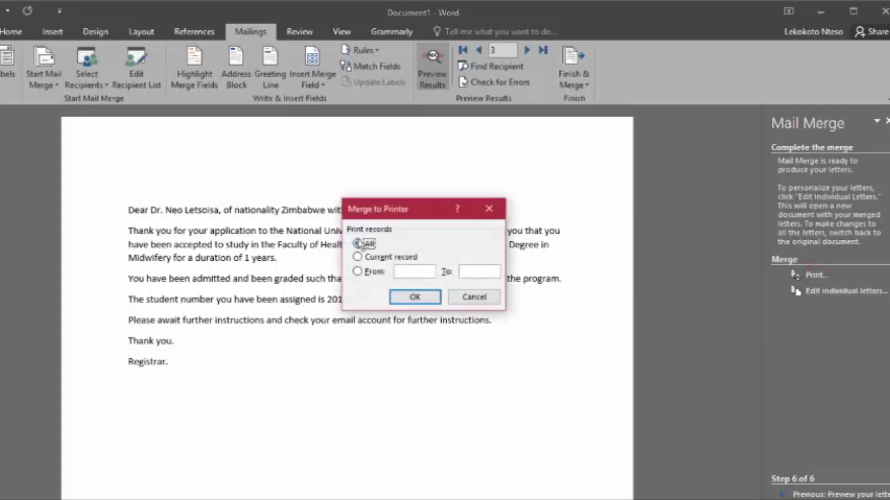
left_click(412, 297)
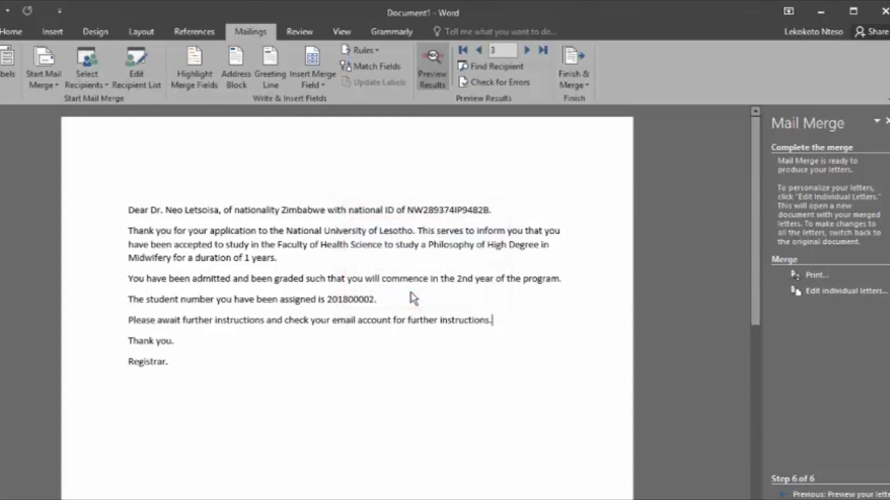